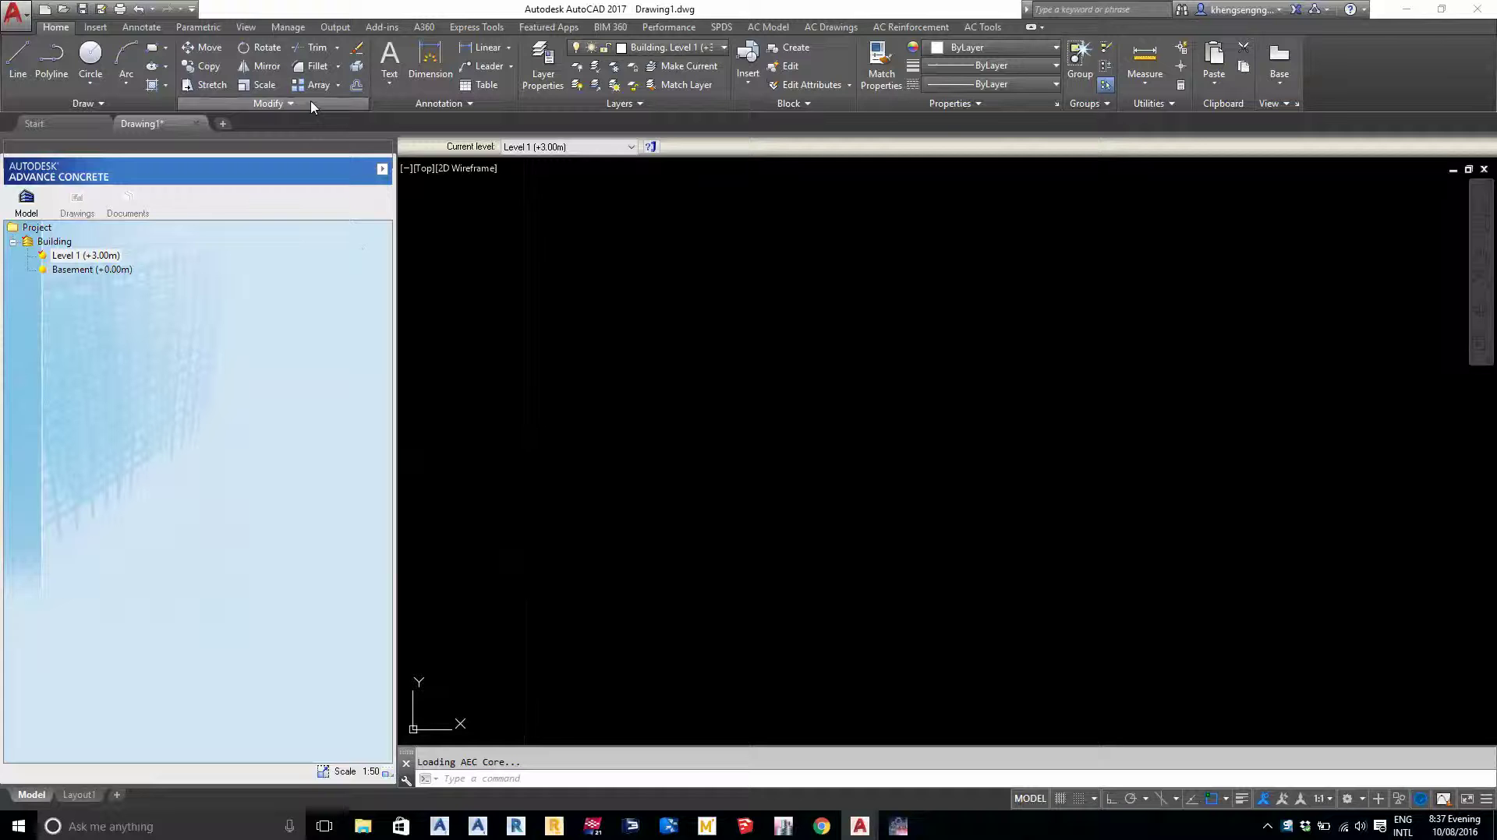
- Open the APARTMENT sheet set's .dst file in the Sheet Set Manager from the View tab
left_click(246, 28)
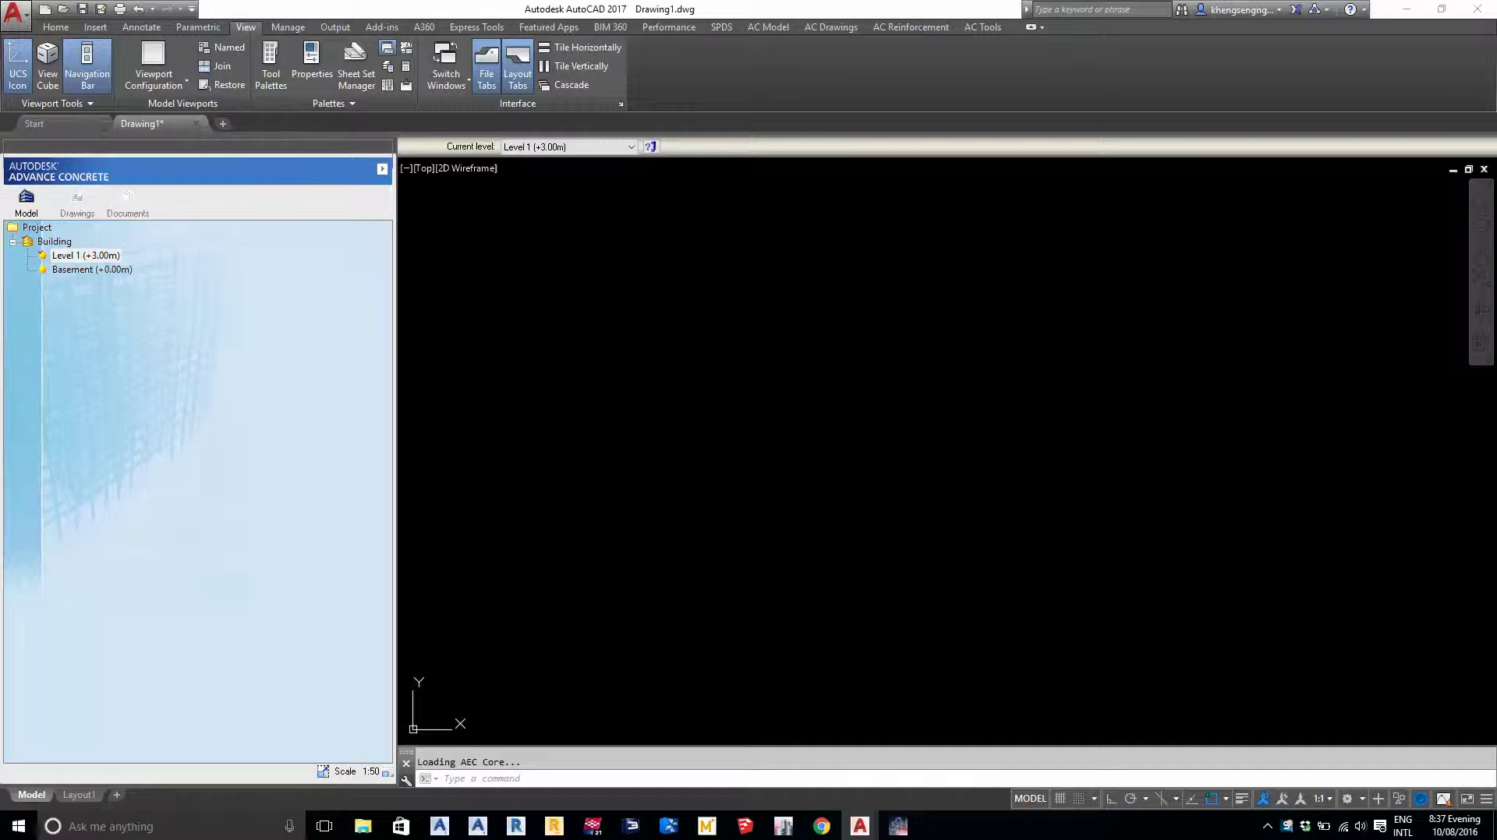
left_click(371, 91)
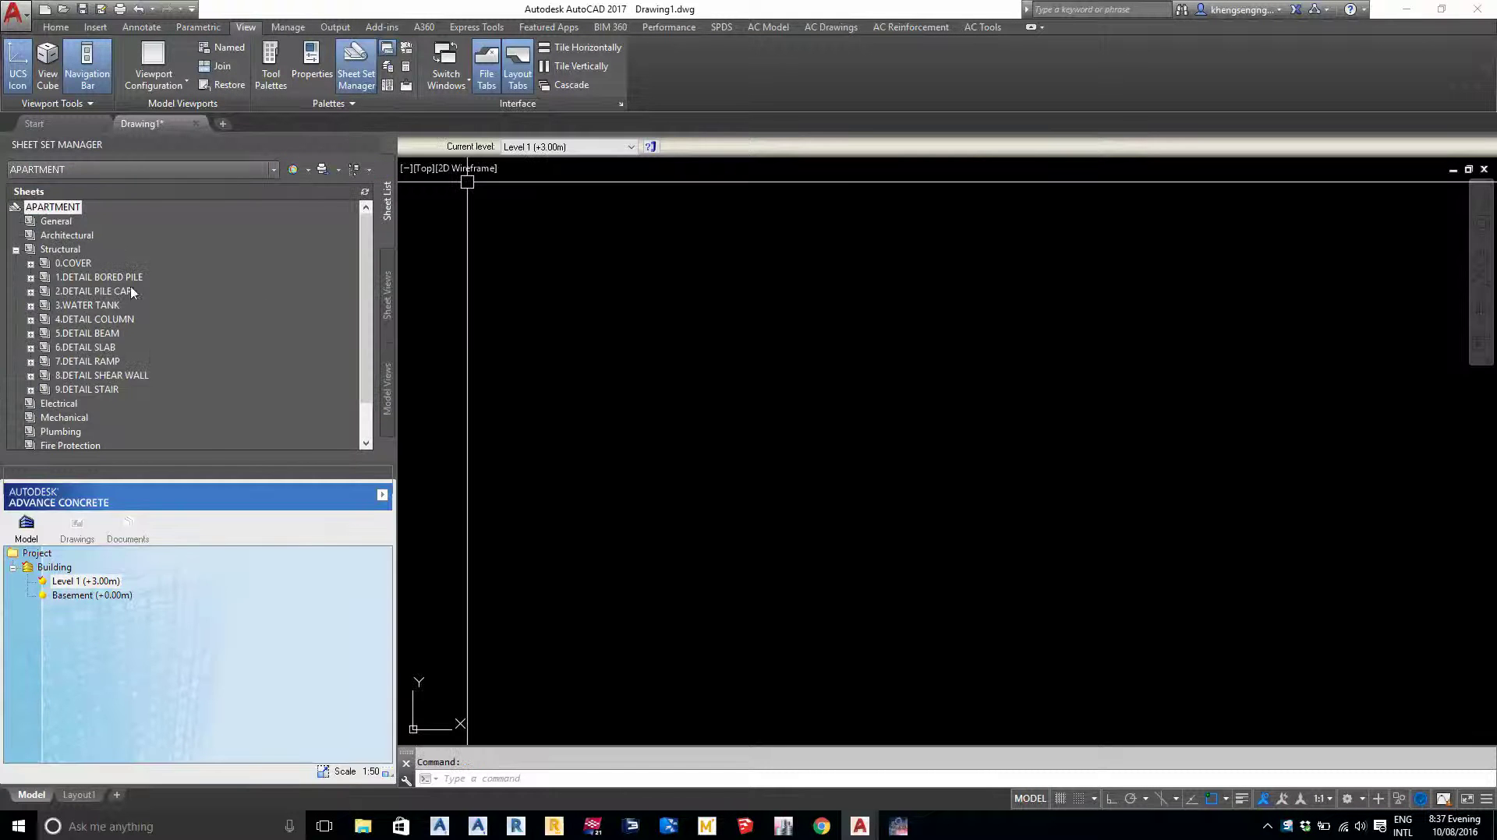
left_click(62, 169)
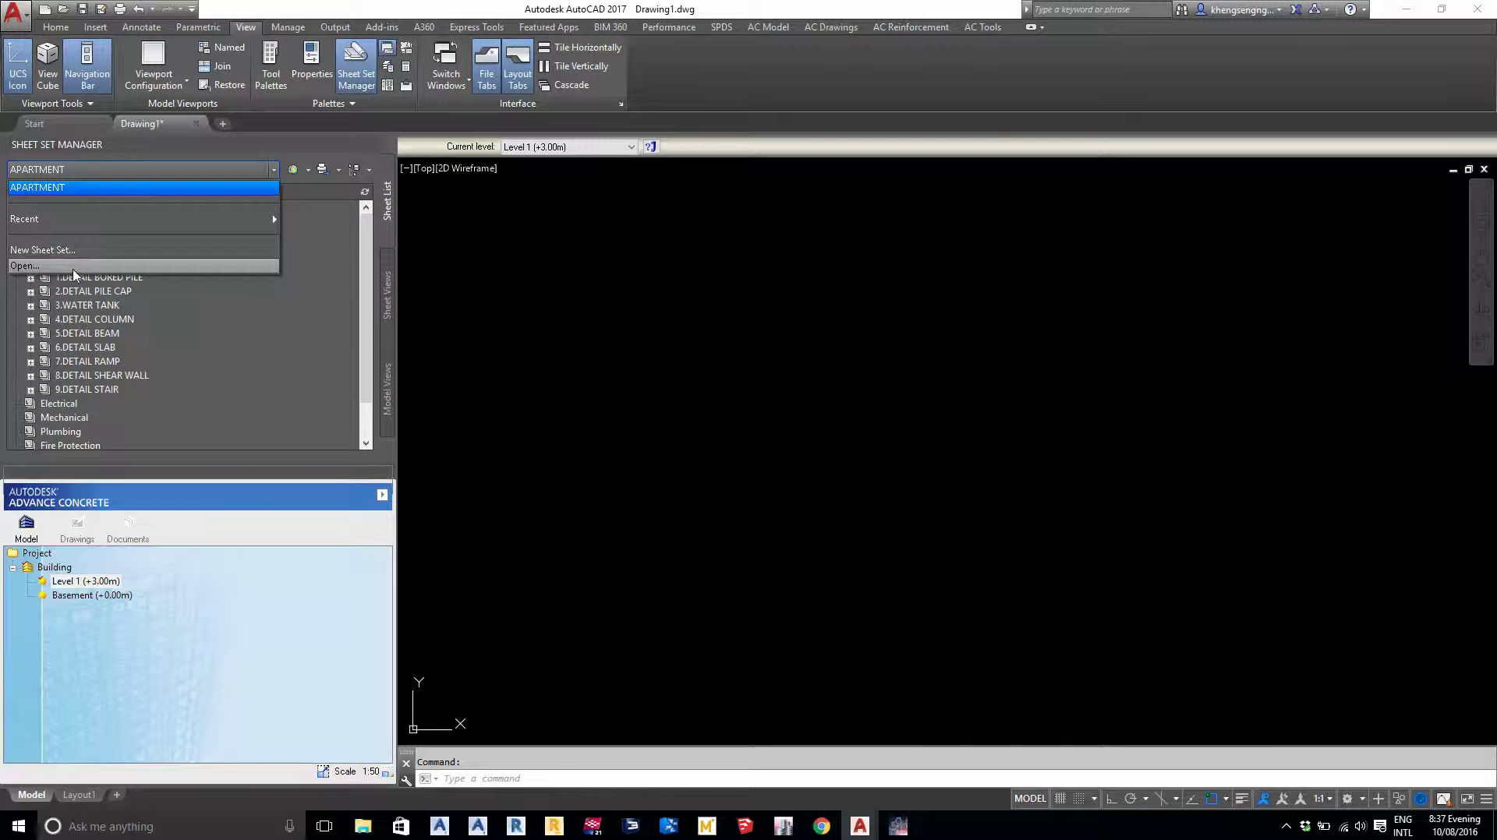
left_click(24, 265)
double_click(655, 448)
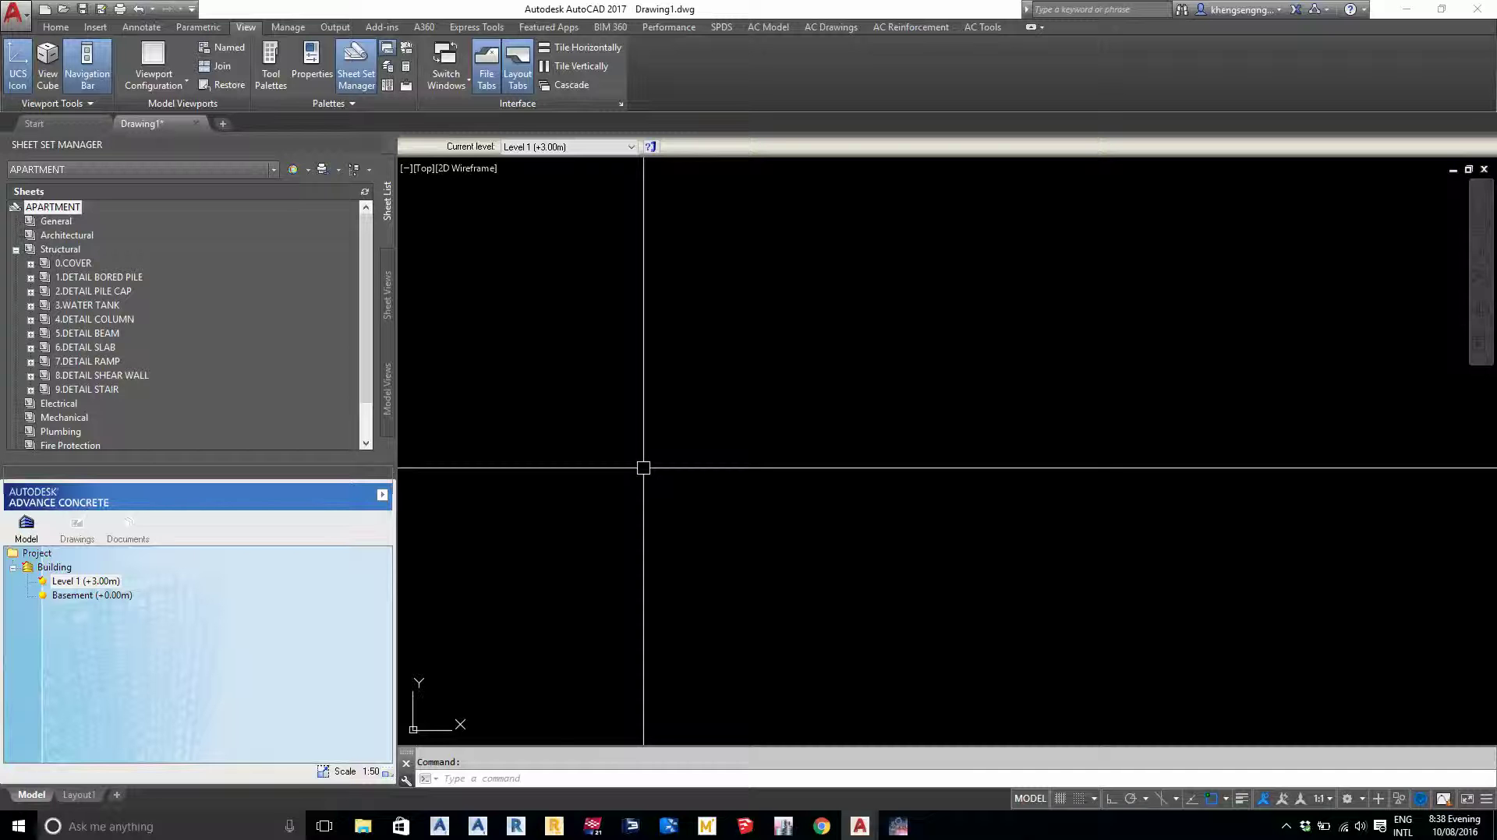
- Open Transmittal Setups from the APARTMENT sheet set's right-click menu
right_click(50, 211)
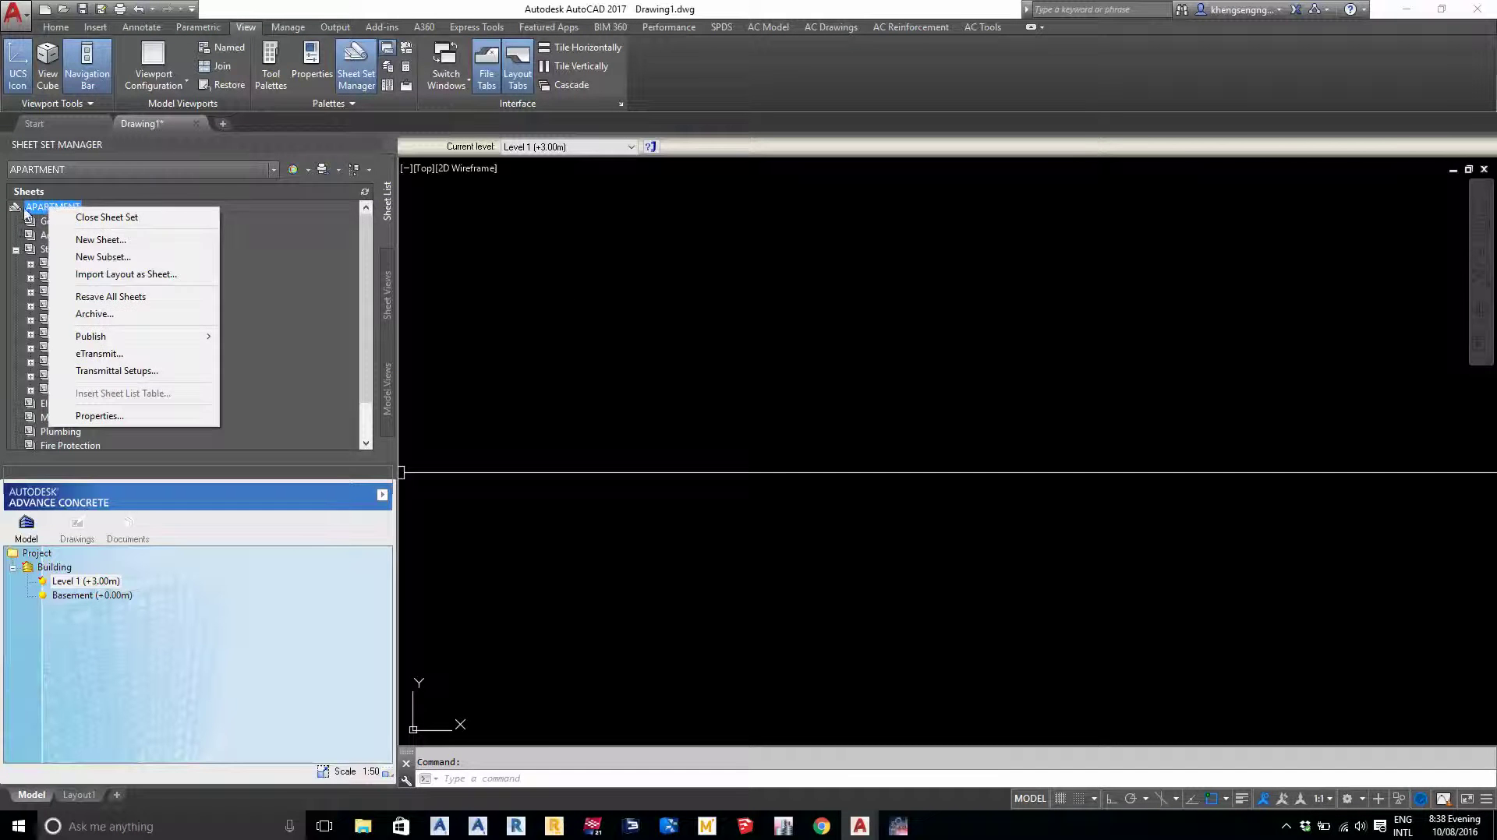
right_click(26, 211)
left_click(39, 211)
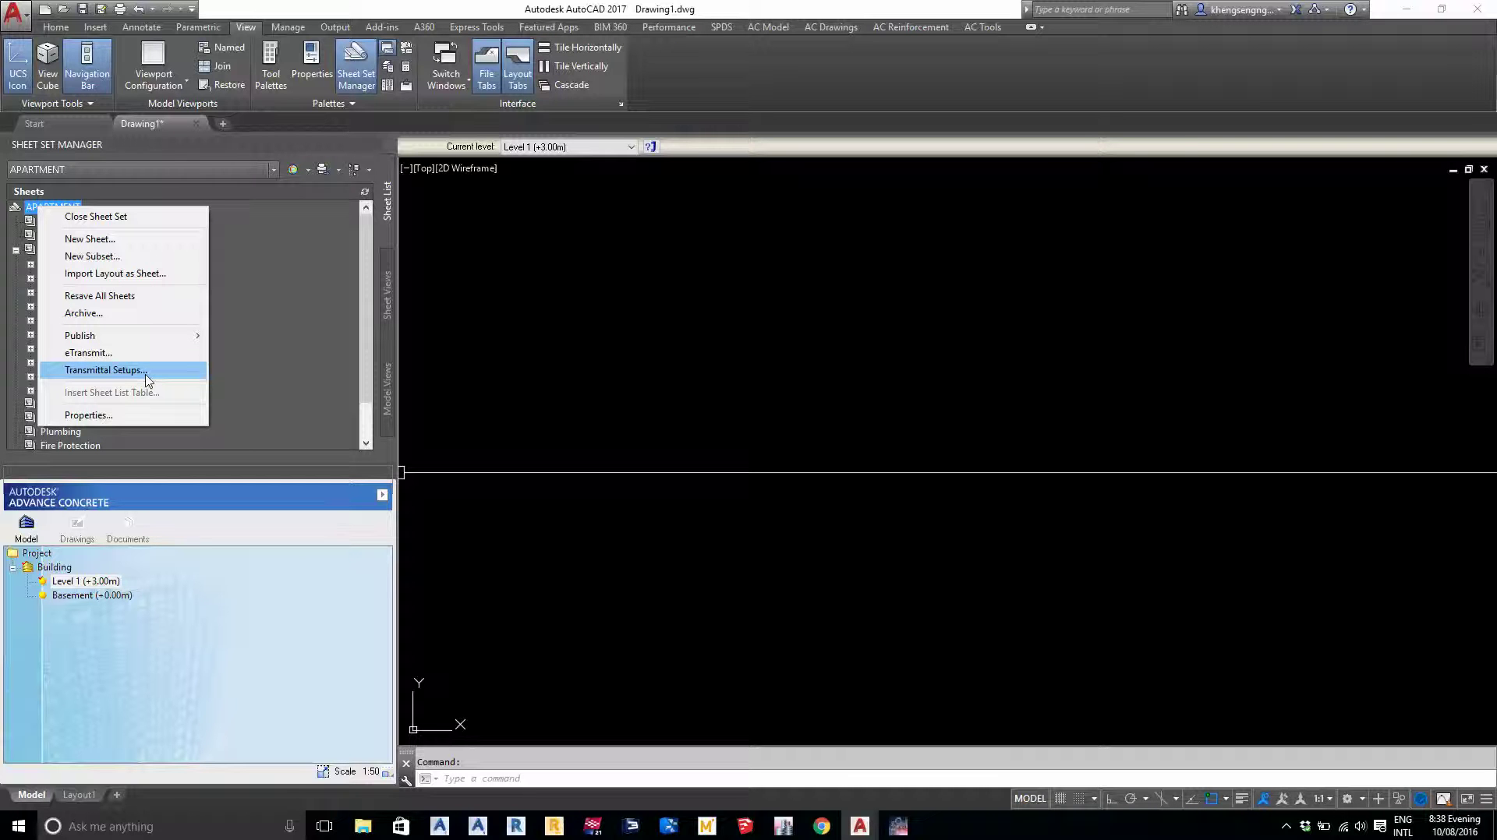
left_click(148, 380)
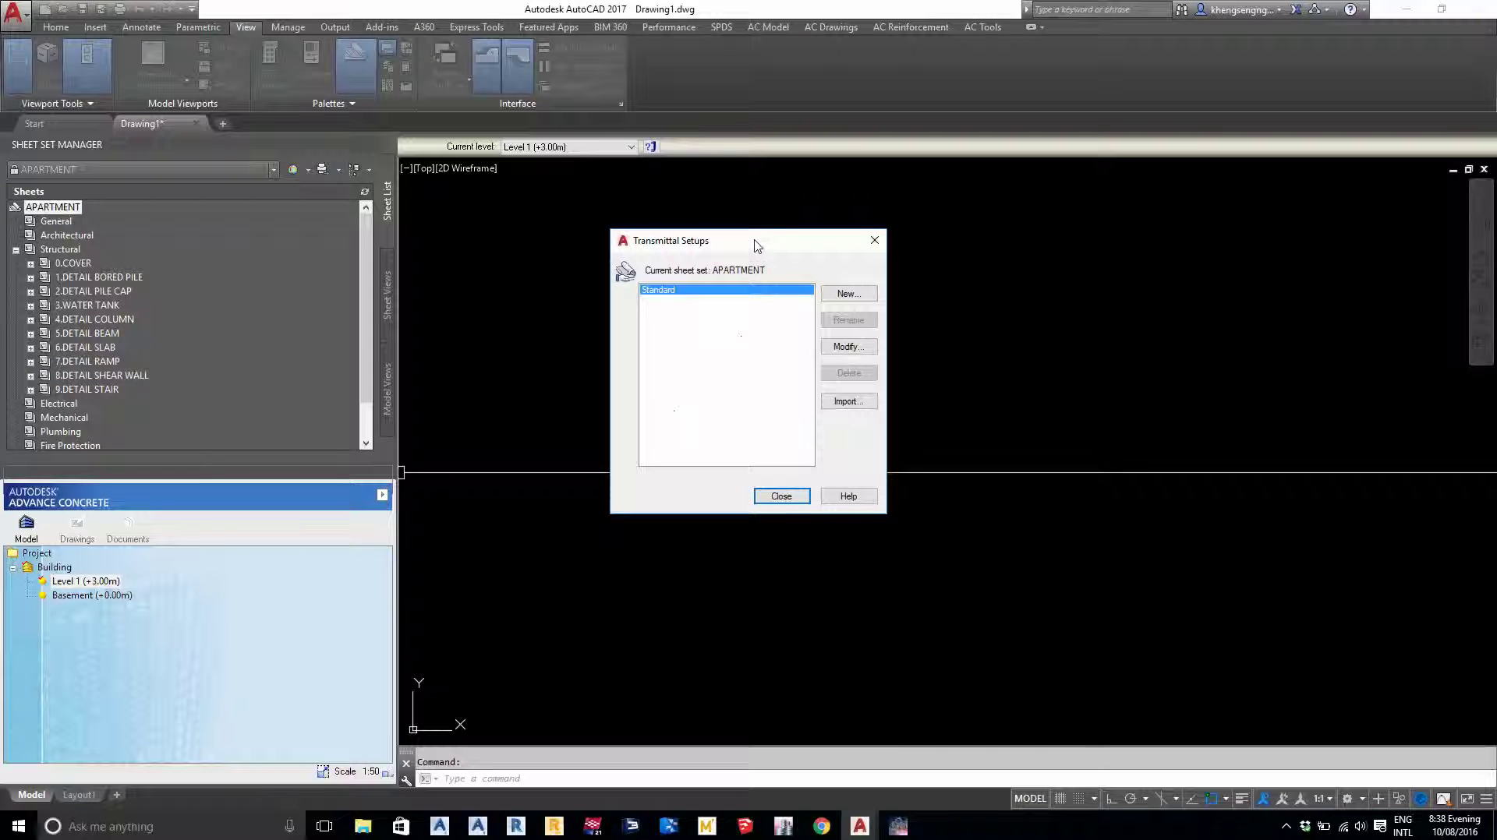
left_click_drag(756, 241, 754, 224)
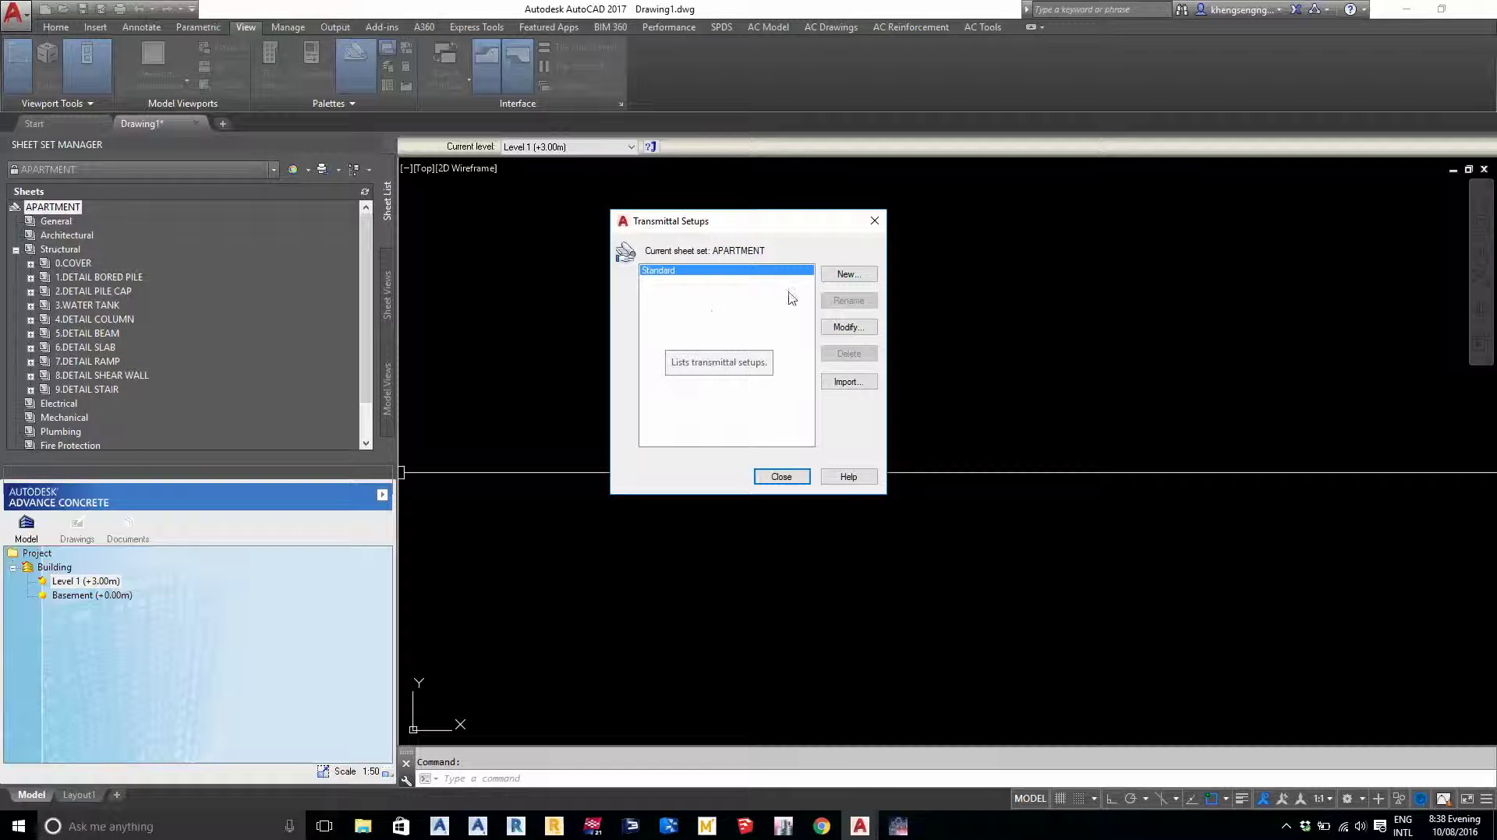
- Create a new transmittal setup named ST_Structure, based on Standard, and continue to its settings
left_click(840, 274)
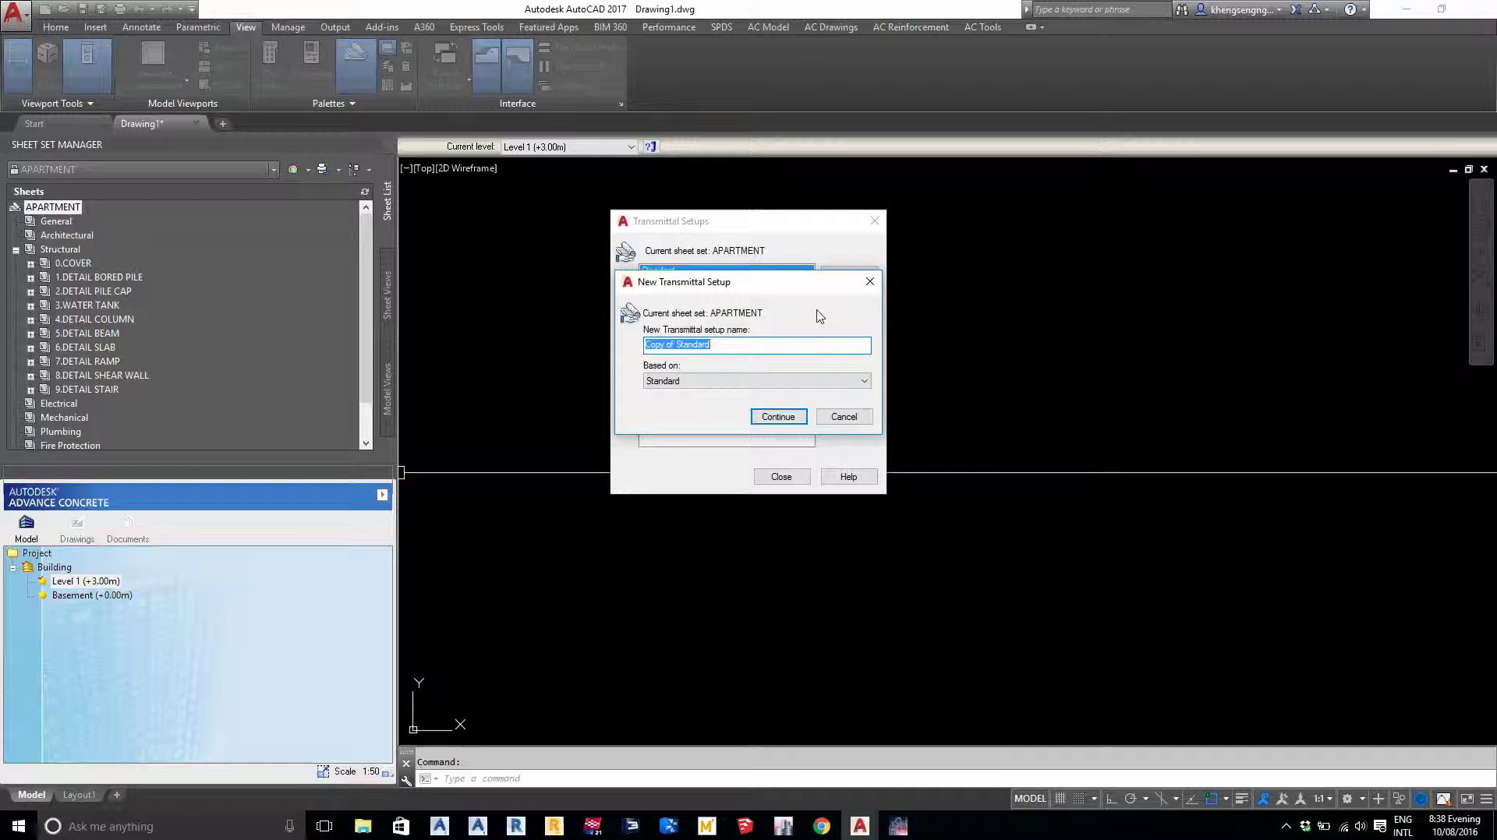
type("S")
type("_")
type("T")
type("S")
type("u")
type("cutre")
key("BackSpace")
key("BackSpace")
key("BackSpace")
key("BackSpace")
type("ture")
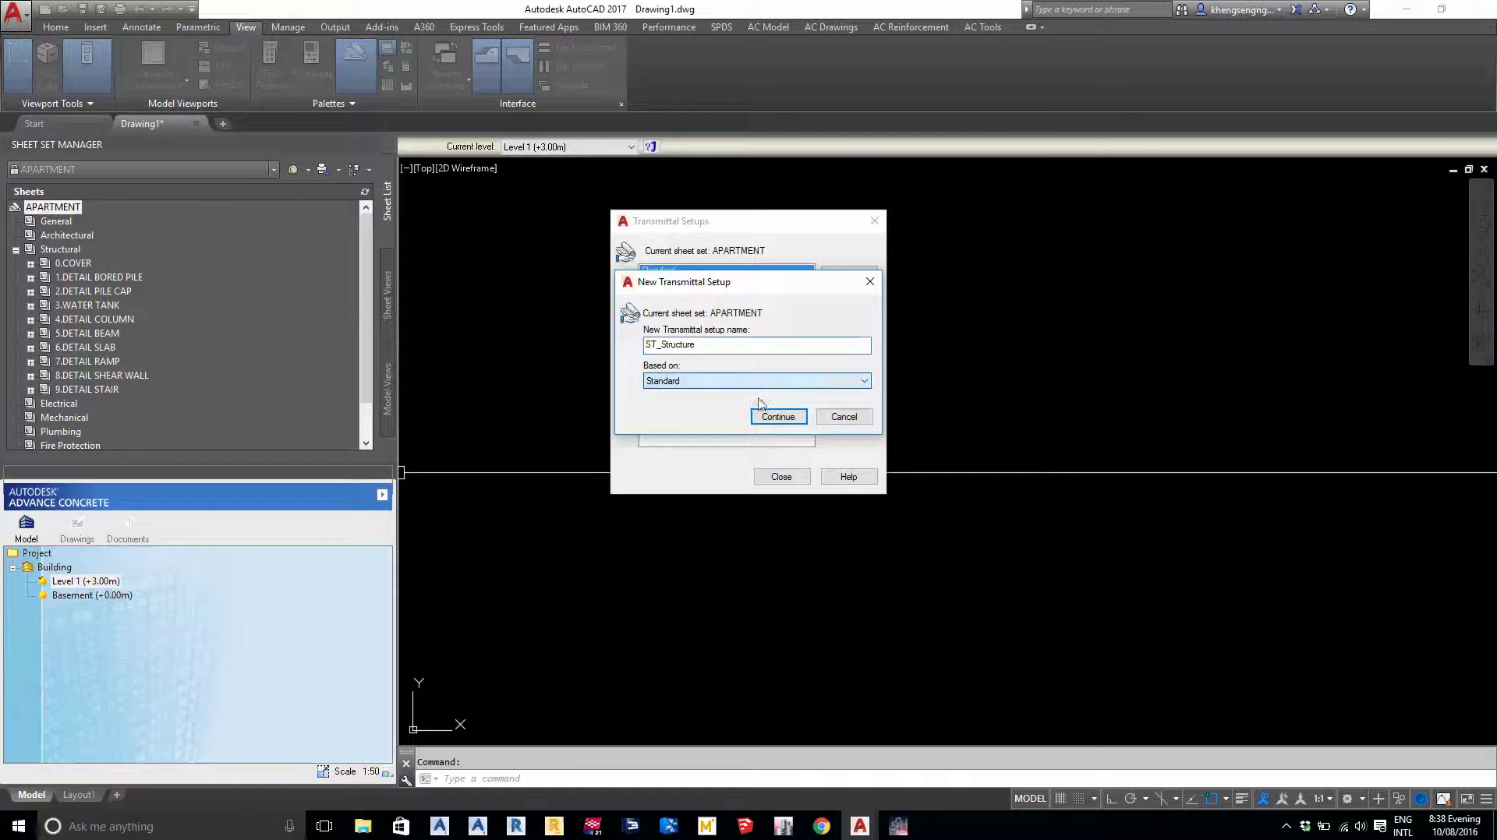
left_click(765, 425)
left_click_drag(728, 185, 770, 203)
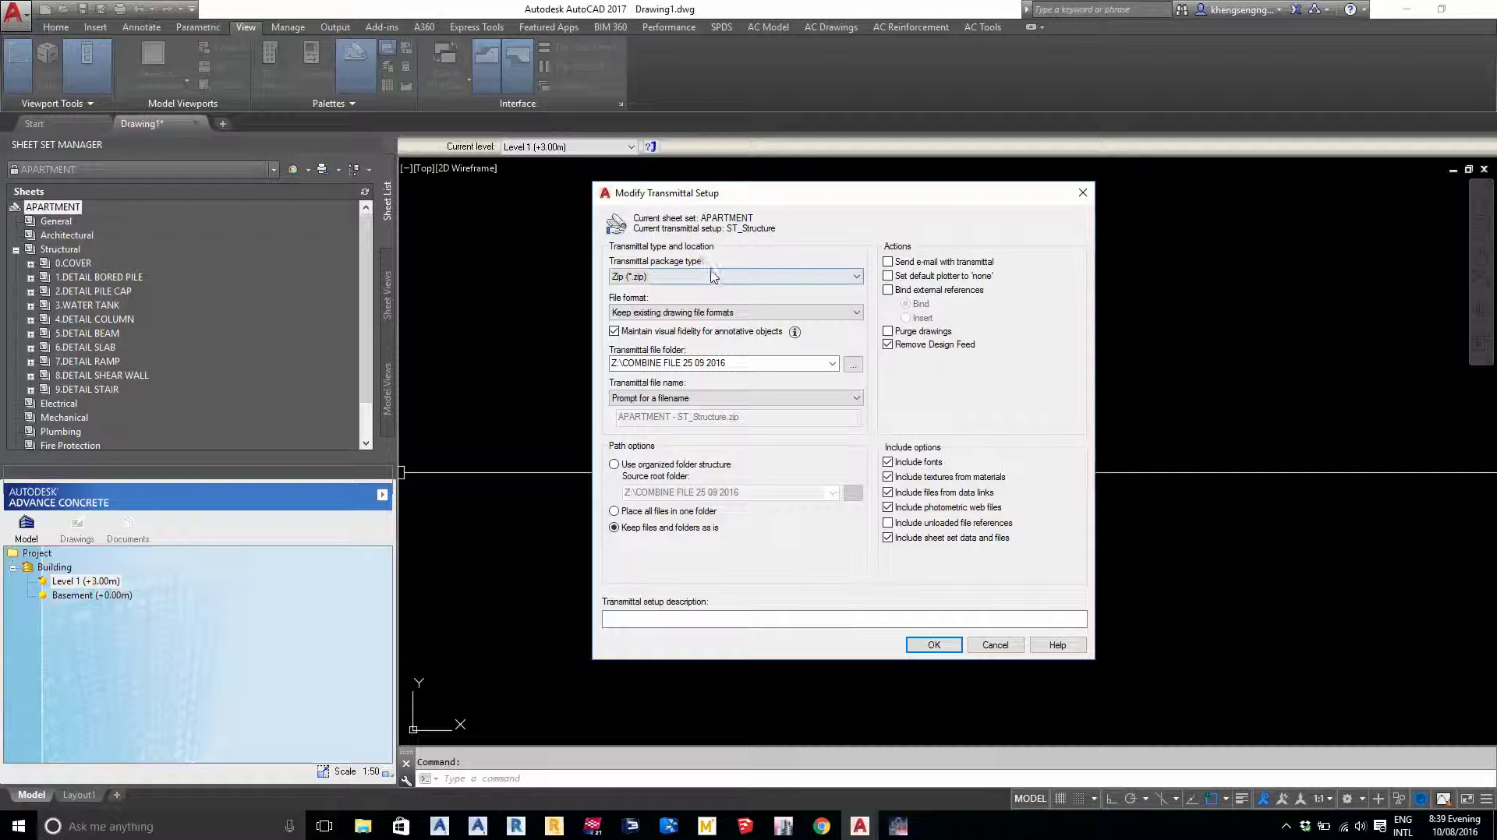
- Check the Zip package type and file format list, then cancel out of the transmittal dialogs
left_click(713, 277)
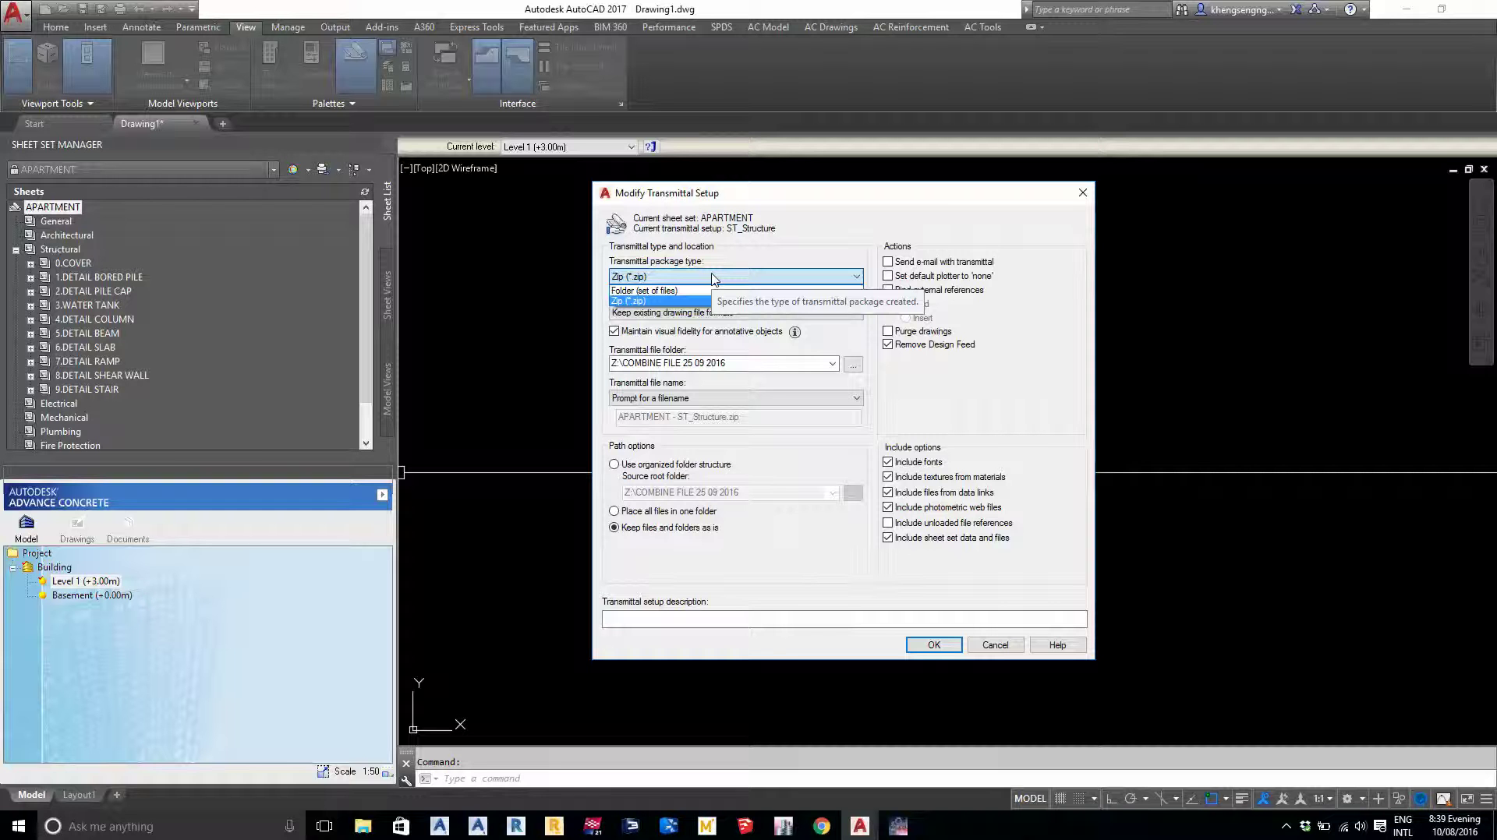
left_click(645, 303)
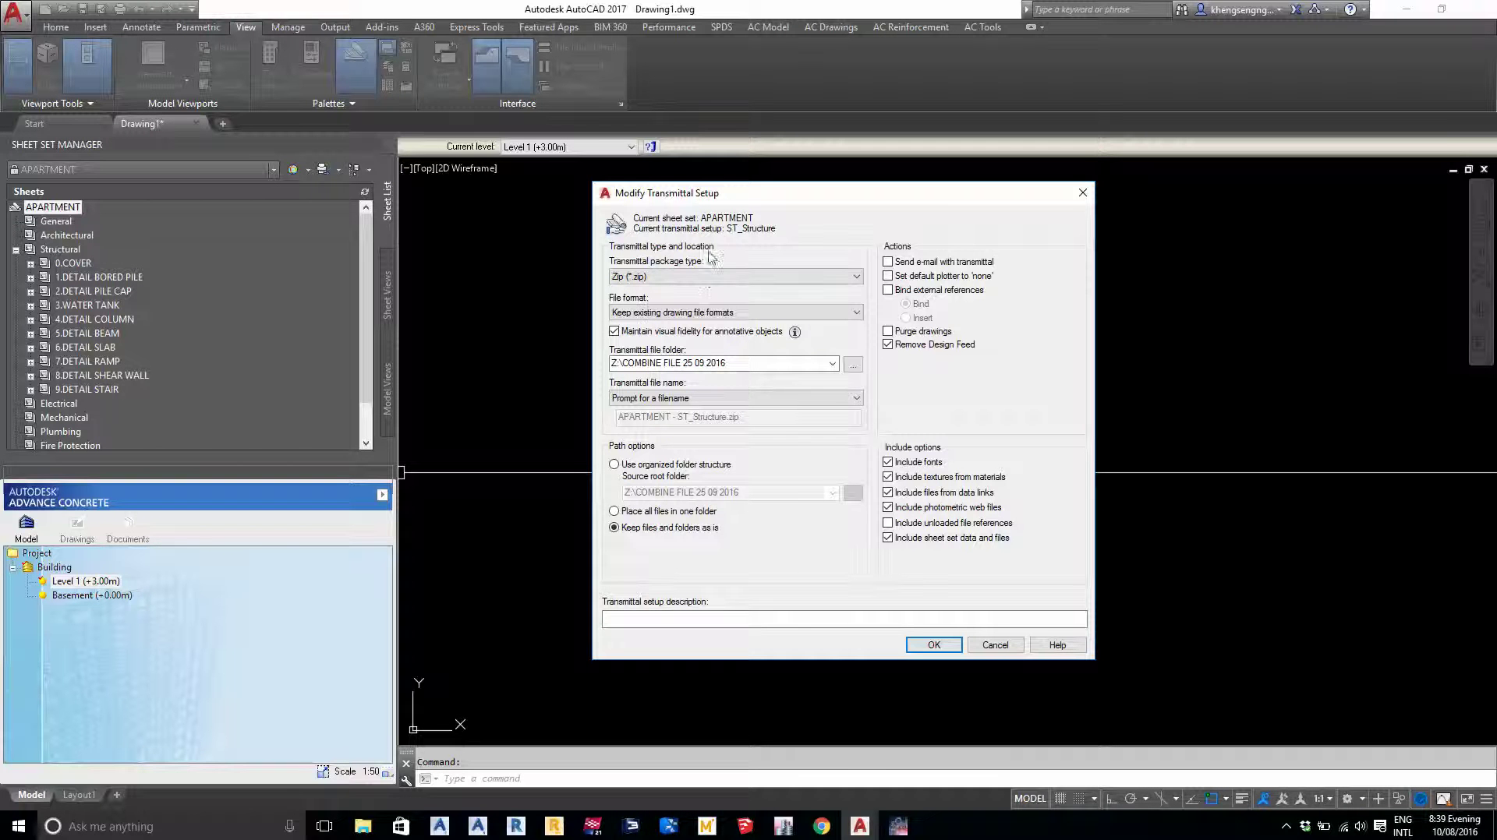
left_click_drag(729, 195, 729, 180)
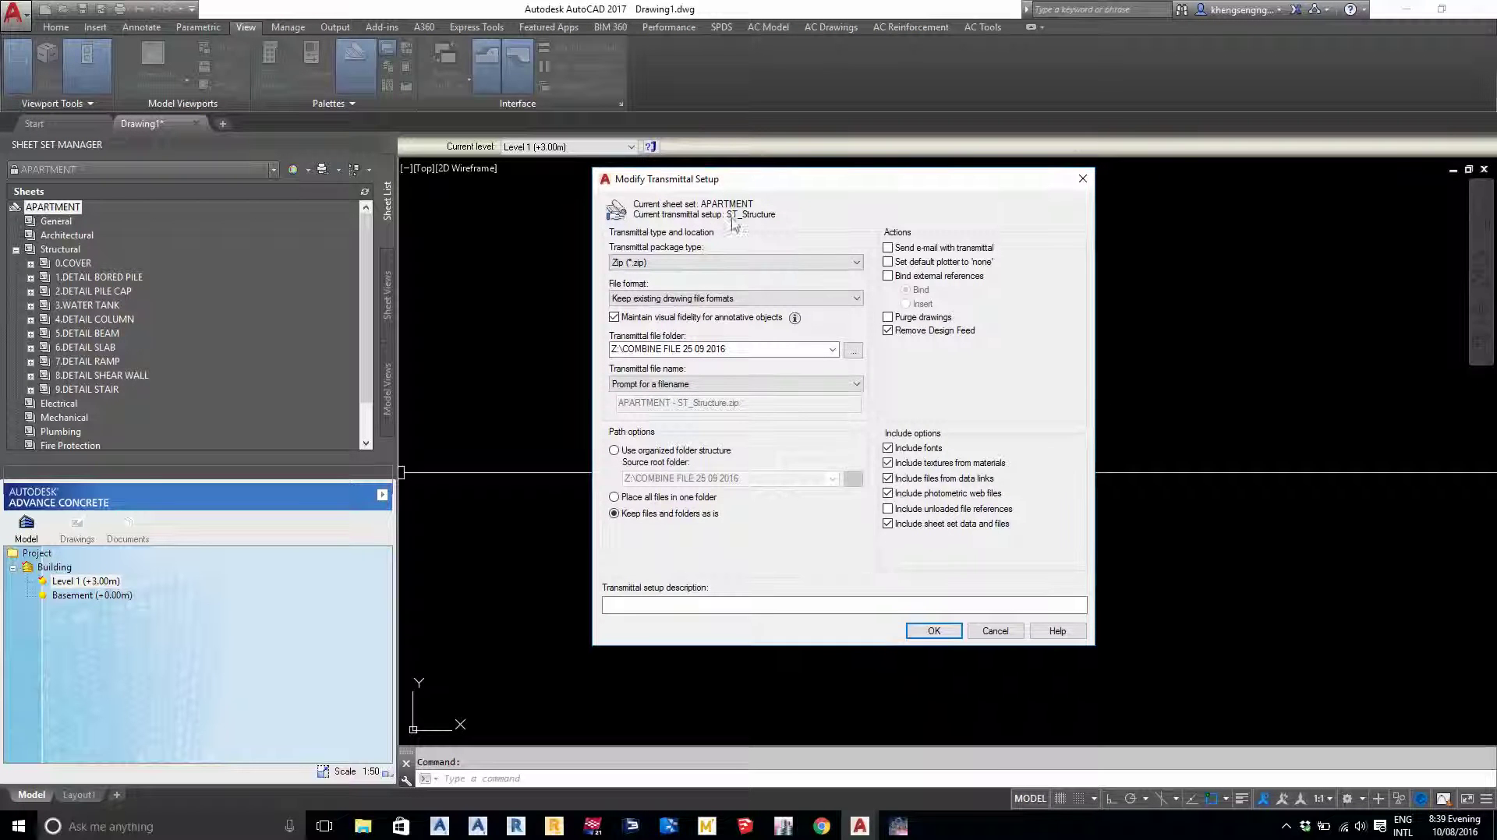
left_click(655, 297)
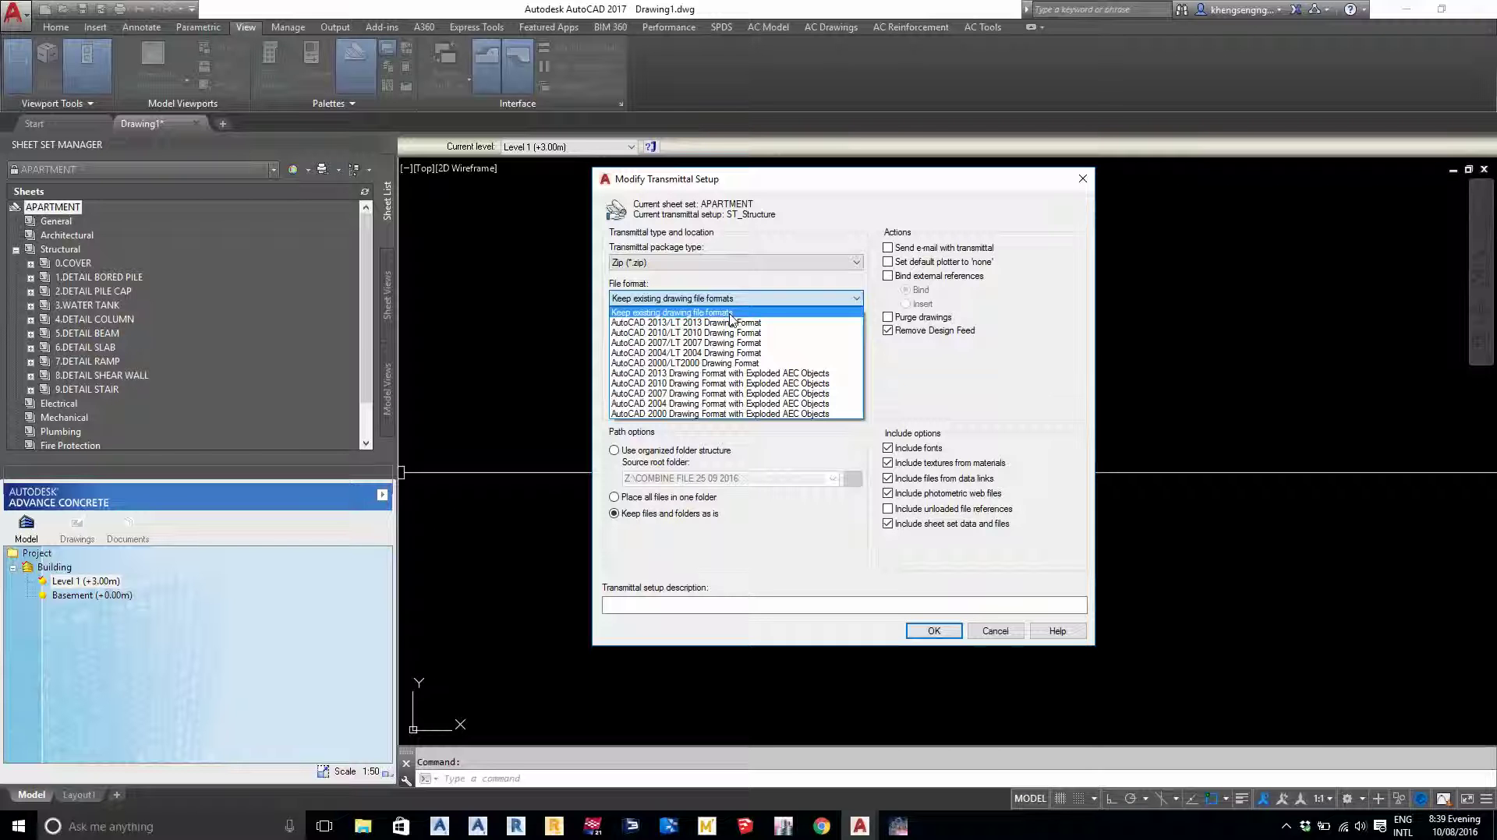
key("Escape")
key("Escape")
key("Escape")
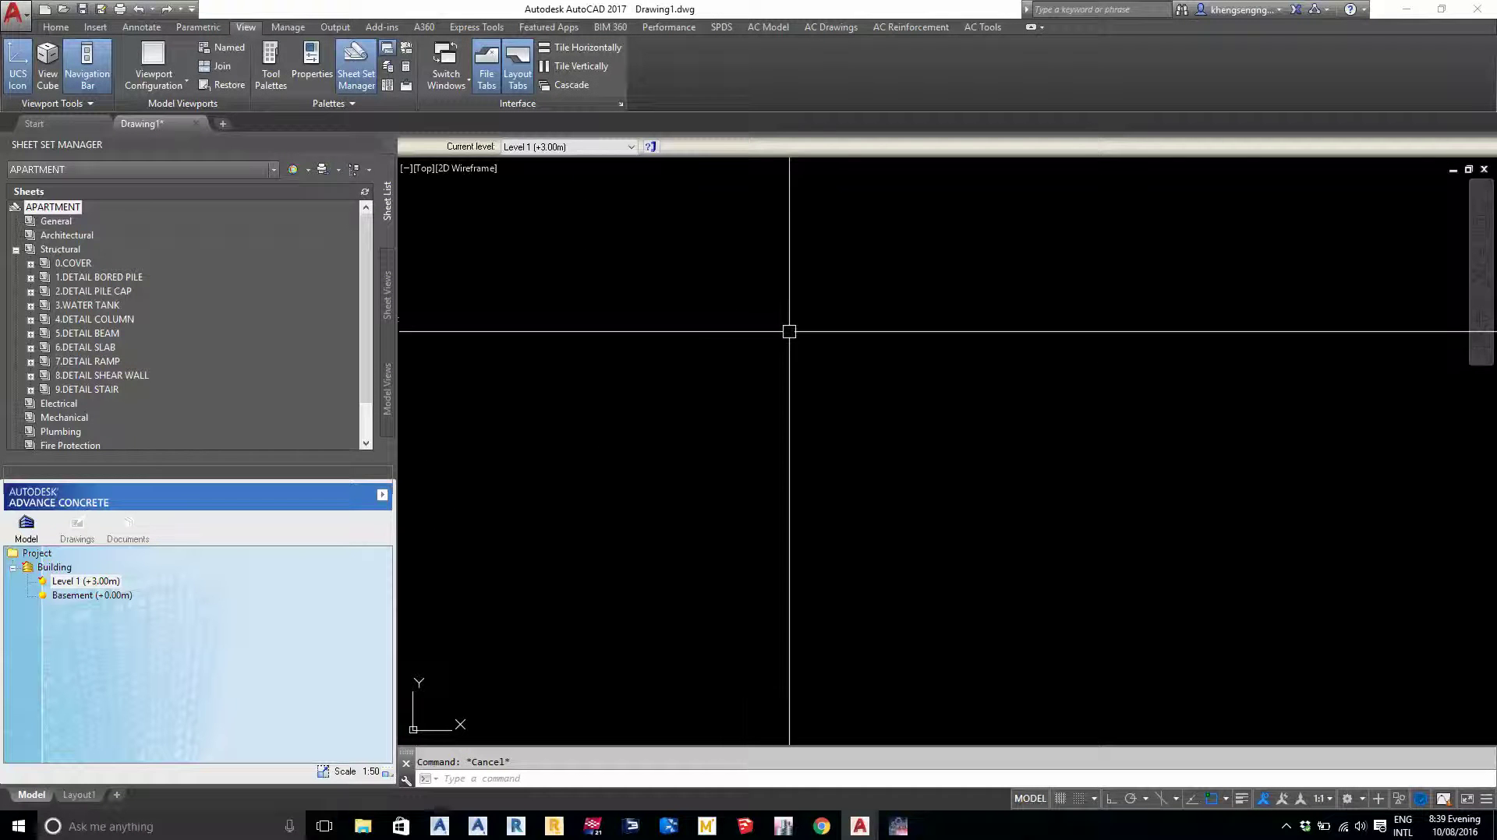
- Set the default save format to AutoCAD 2010/LT2010 Drawing (*.dwg) in Options (OP)
type("op")
key("Return")
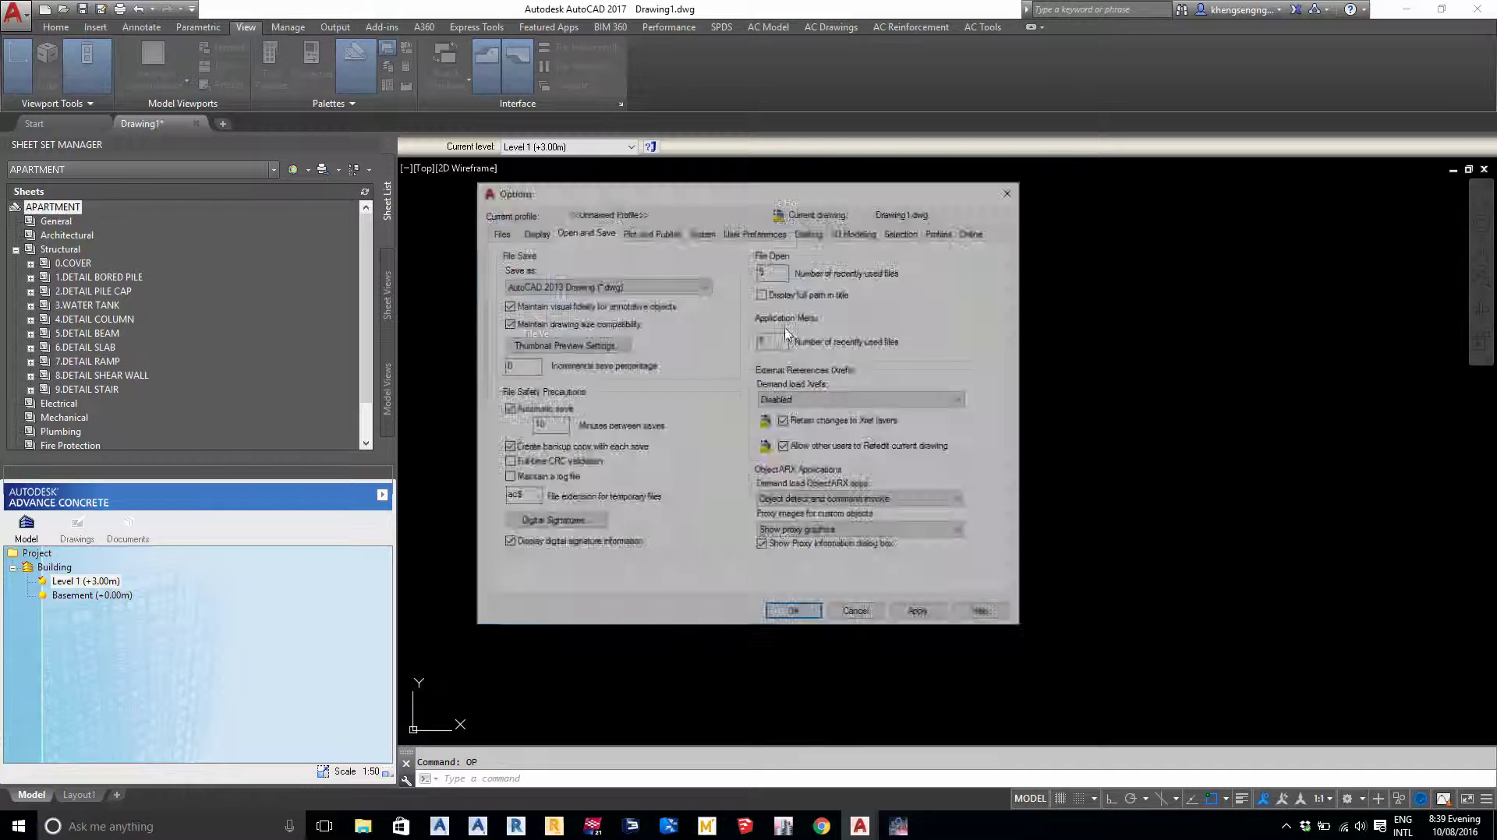
left_click(555, 287)
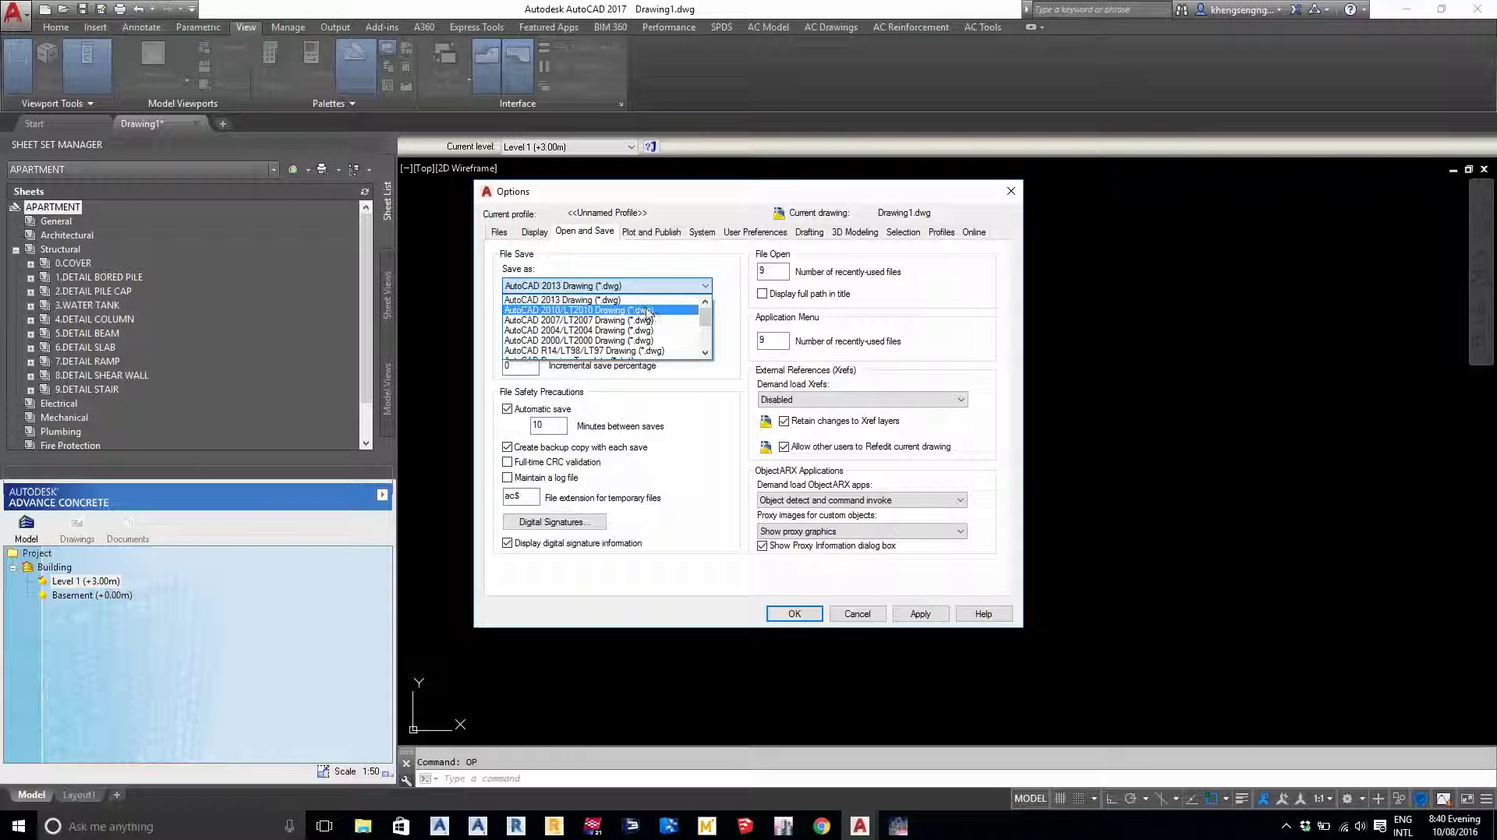
left_click(647, 311)
key("Return")
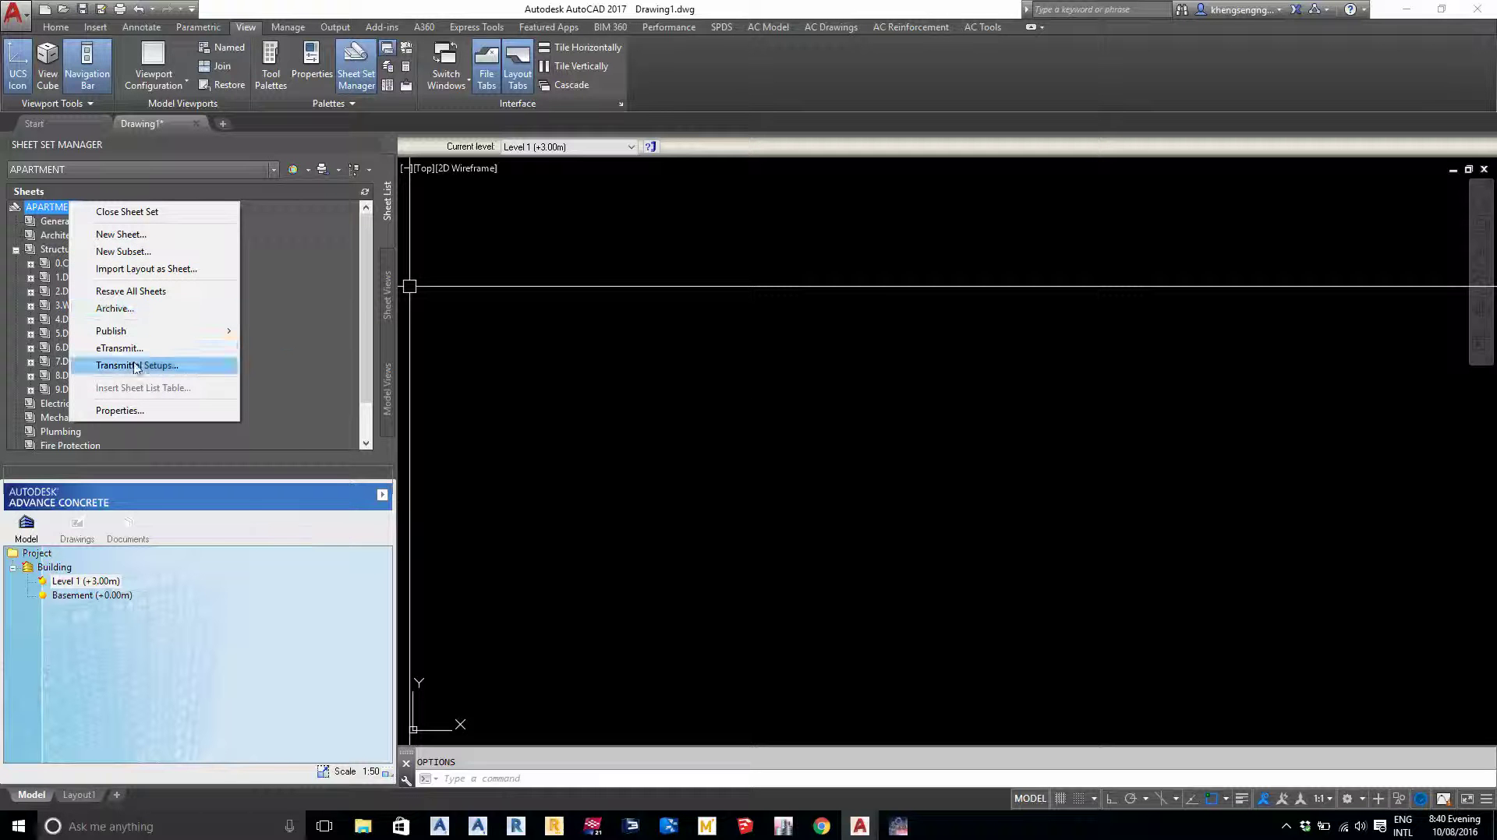
- Reopen Transmittal Setups and create the ST_Structure setup again
left_click(137, 365)
left_click(842, 355)
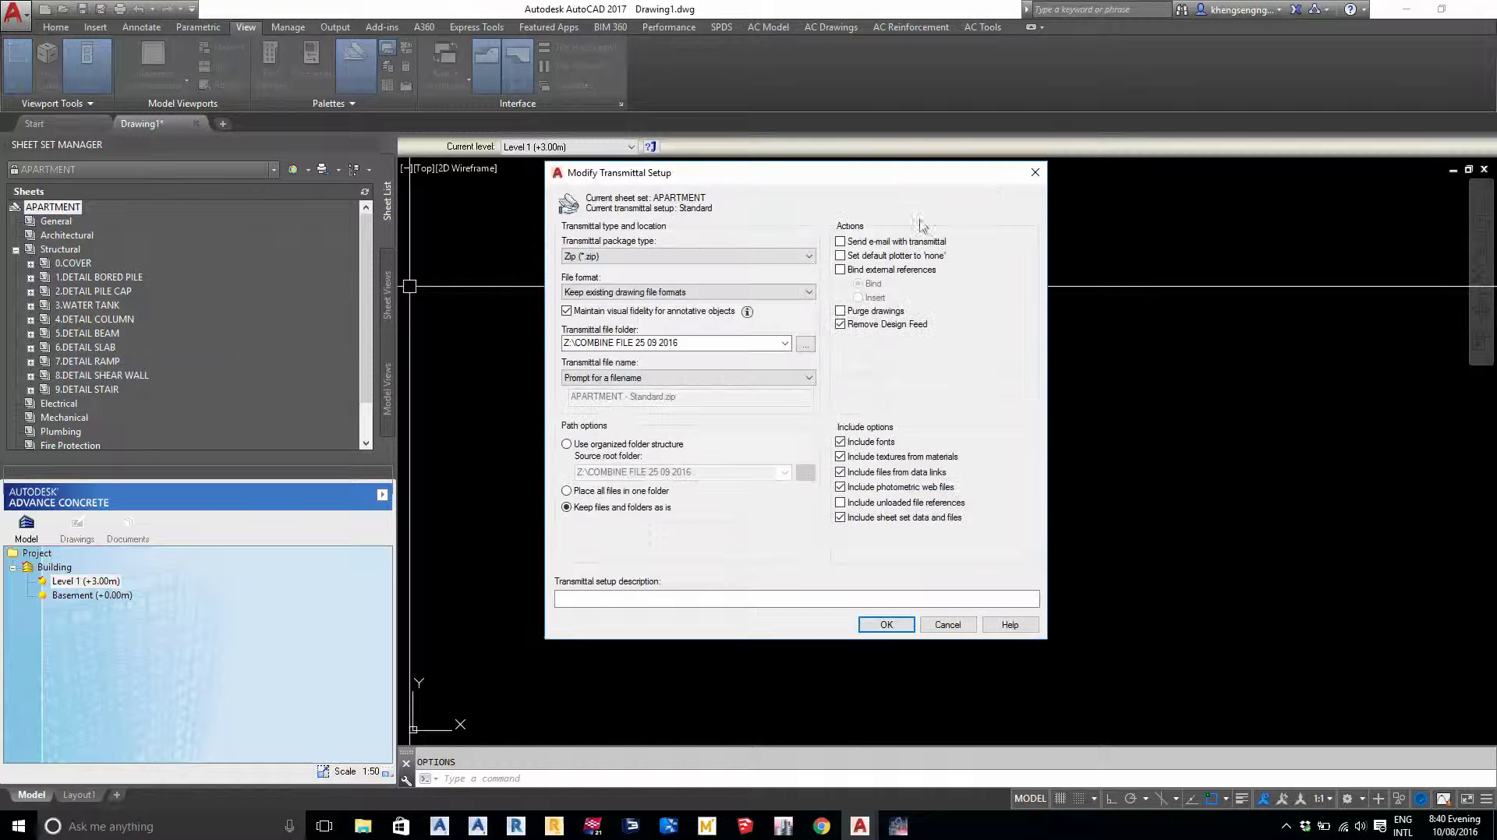
left_click(1037, 173)
left_click(852, 296)
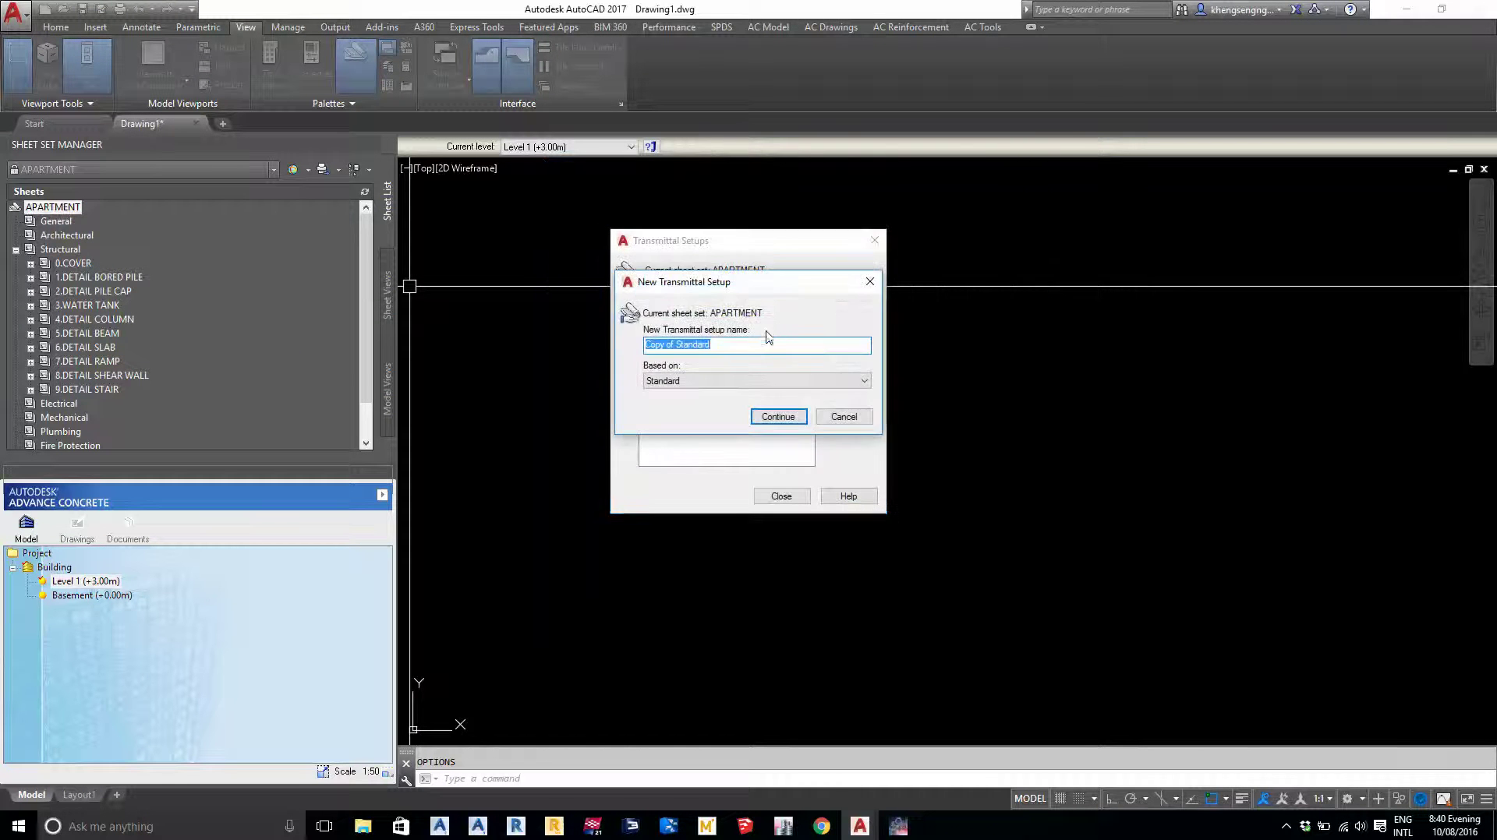
type("ST")
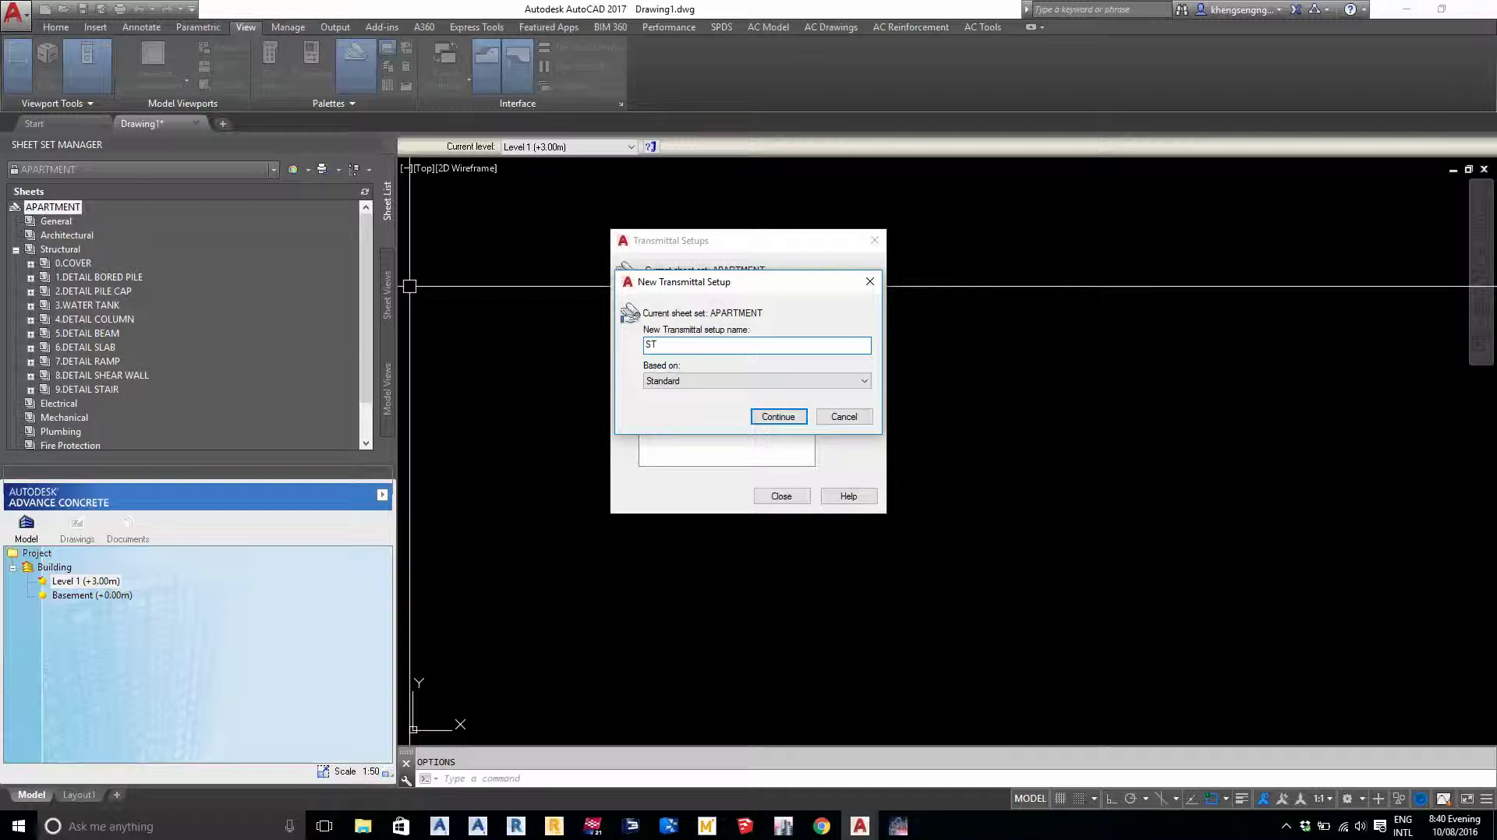
type("_Stru")
type("cture")
left_click(777, 417)
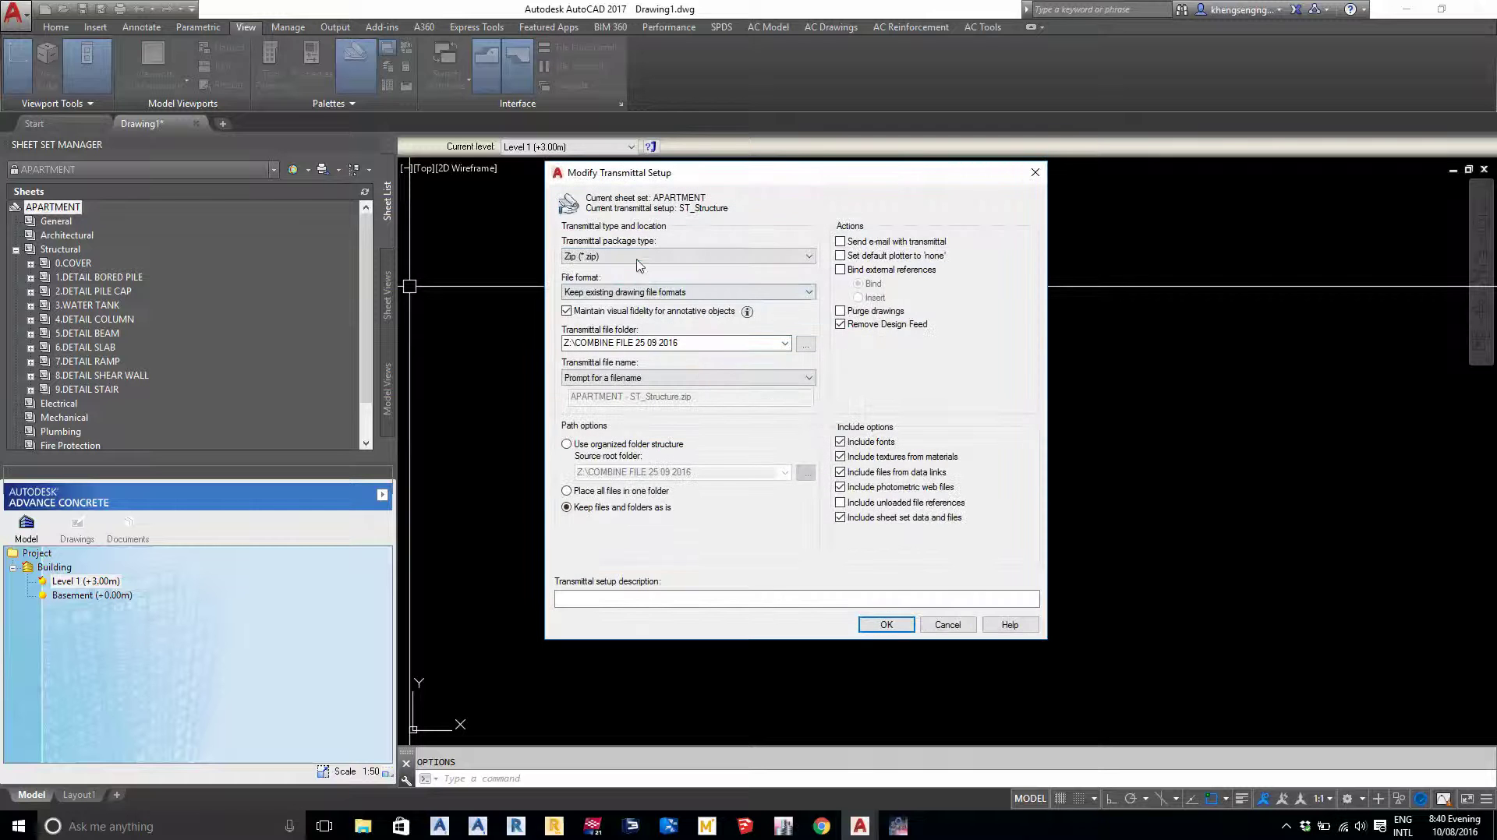
- Keep the drawing file format and browse the Desktop for a new transmittal folder
left_click(702, 293)
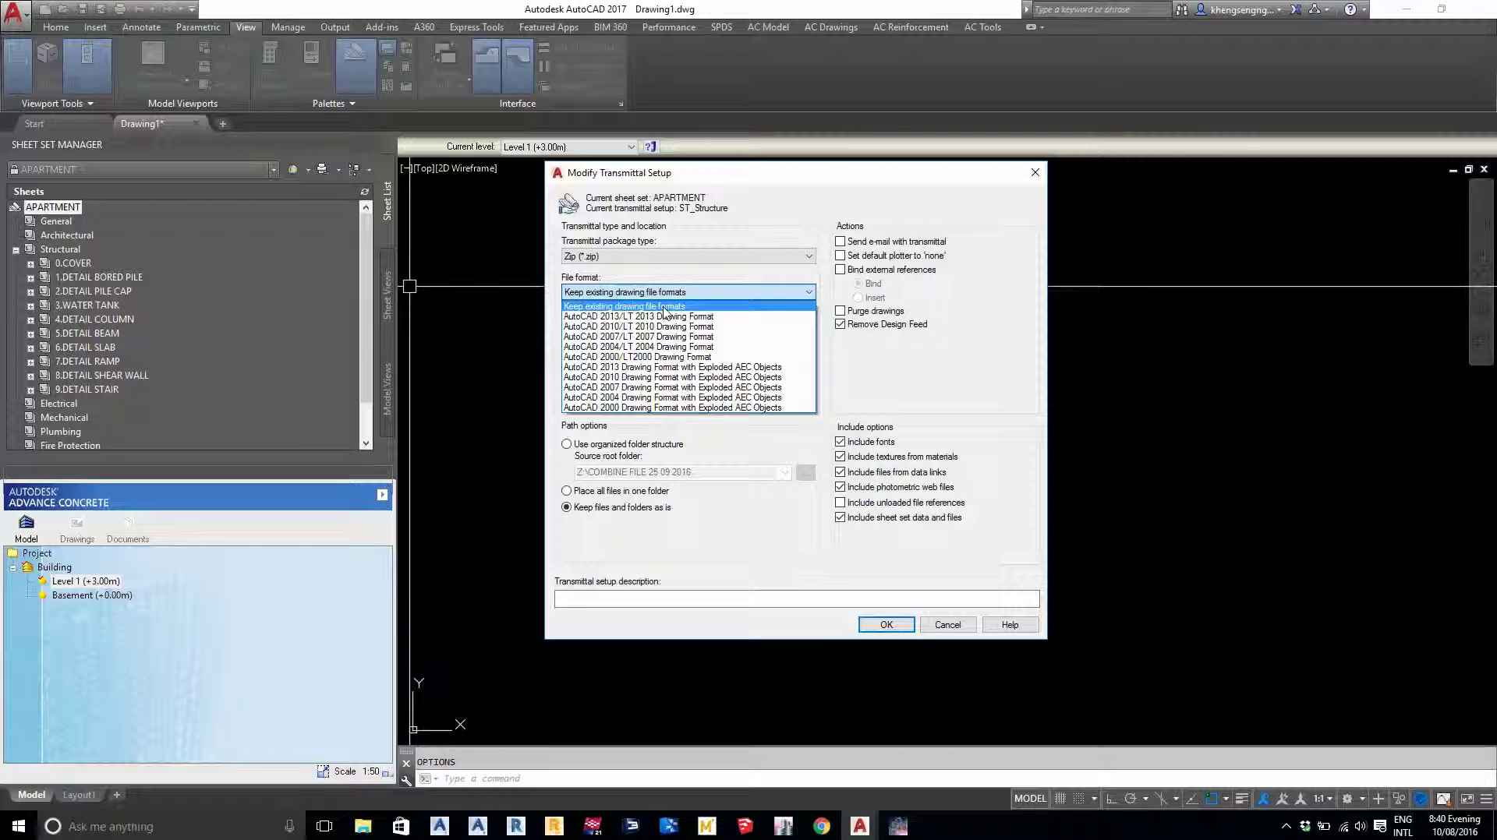
left_click(664, 308)
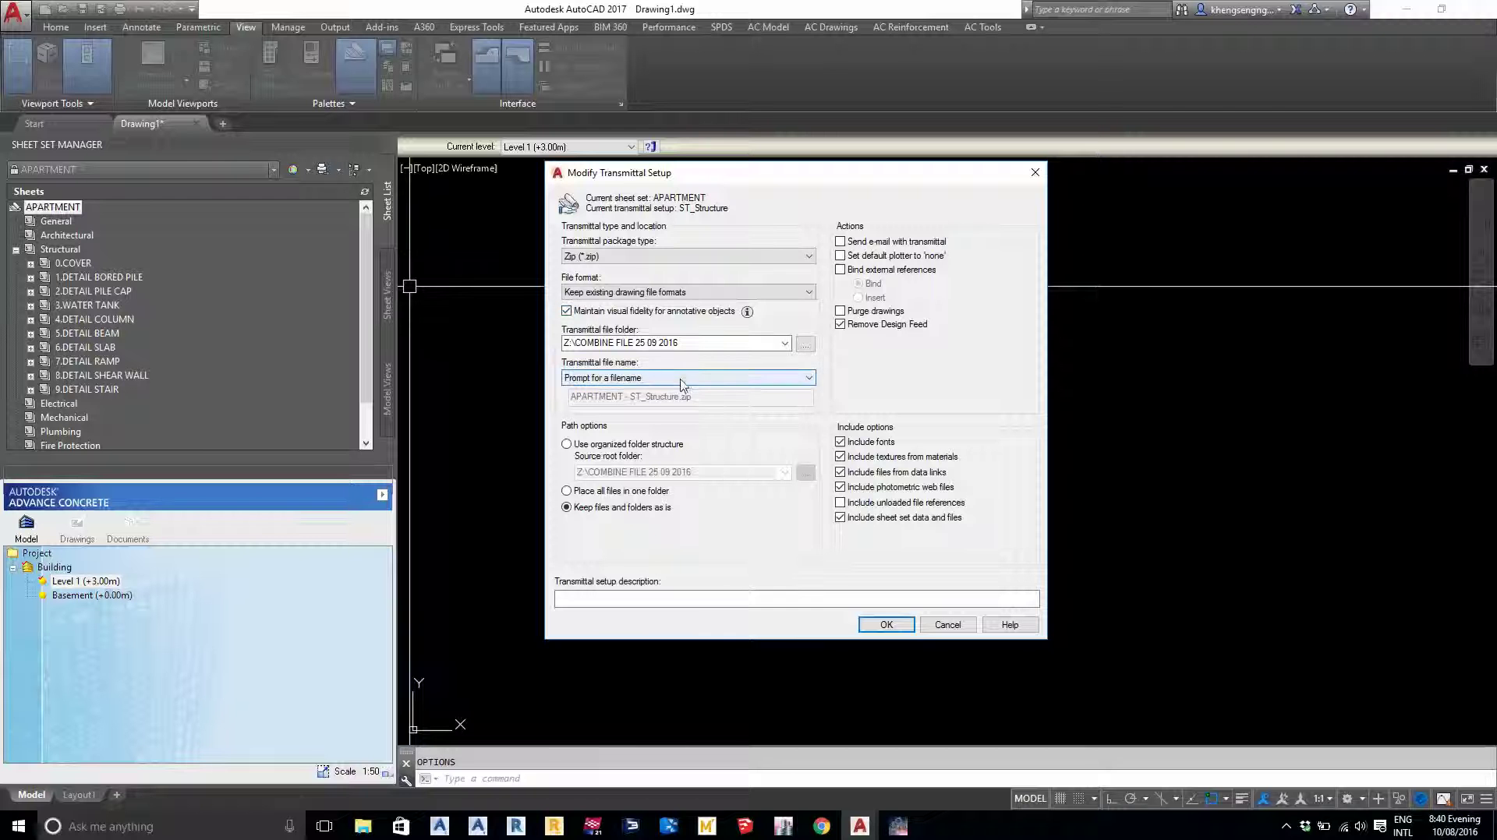
left_click(713, 343)
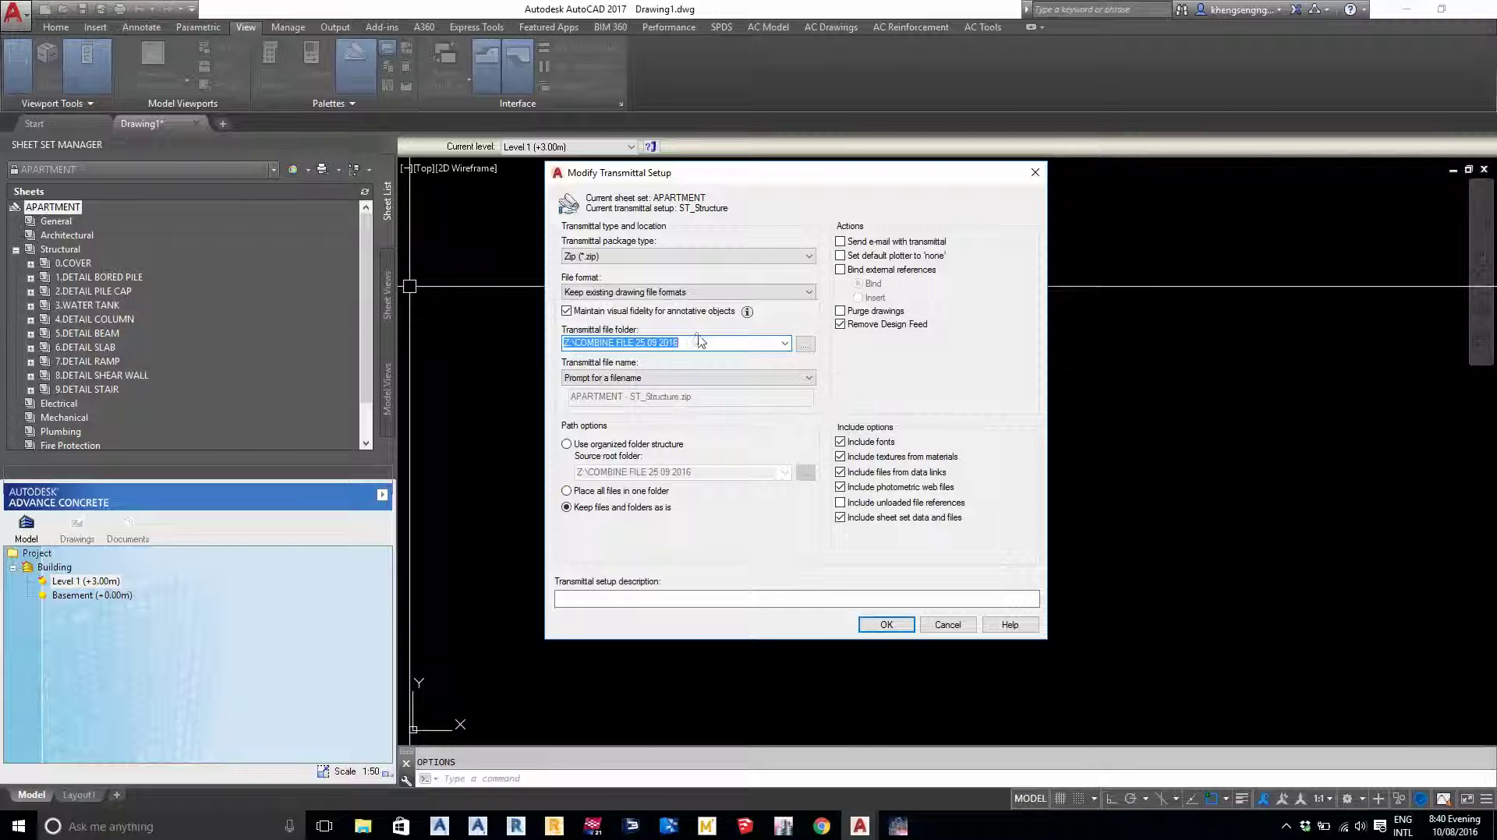
left_click(810, 344)
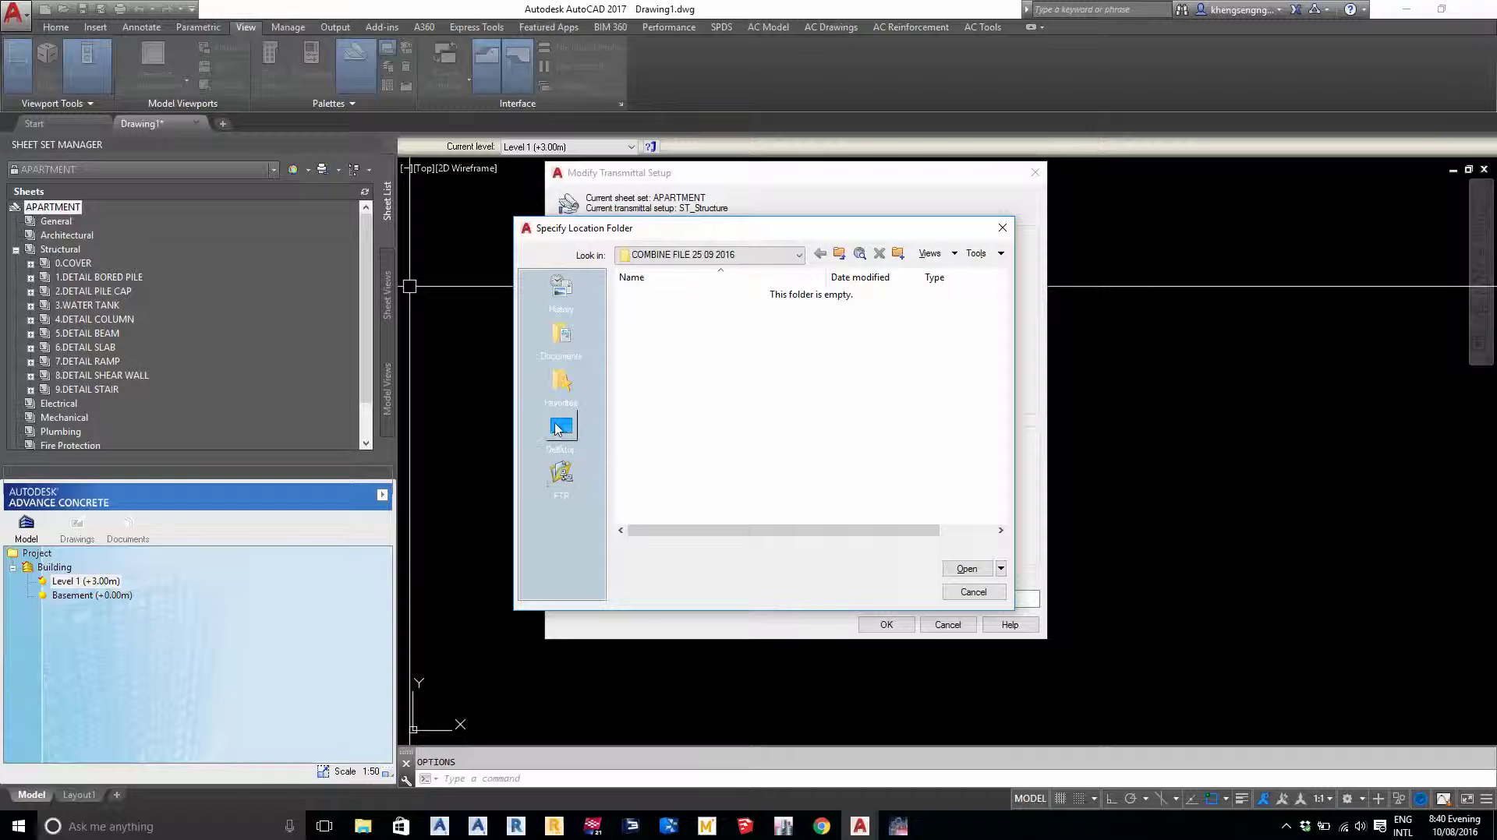
left_click(558, 428)
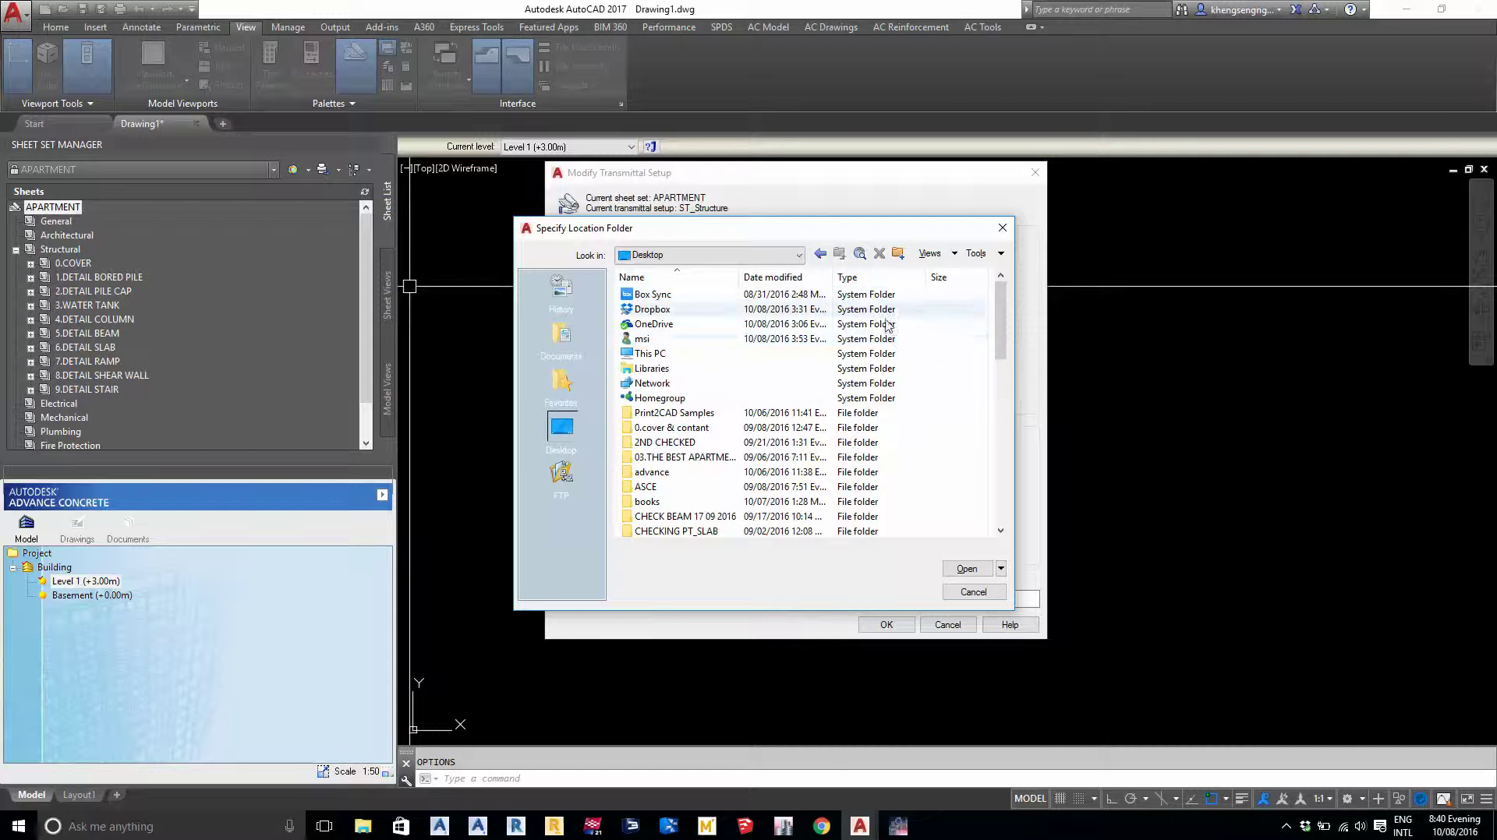
scroll(857, 436, "down", 5)
scroll(817, 445, "down", 10)
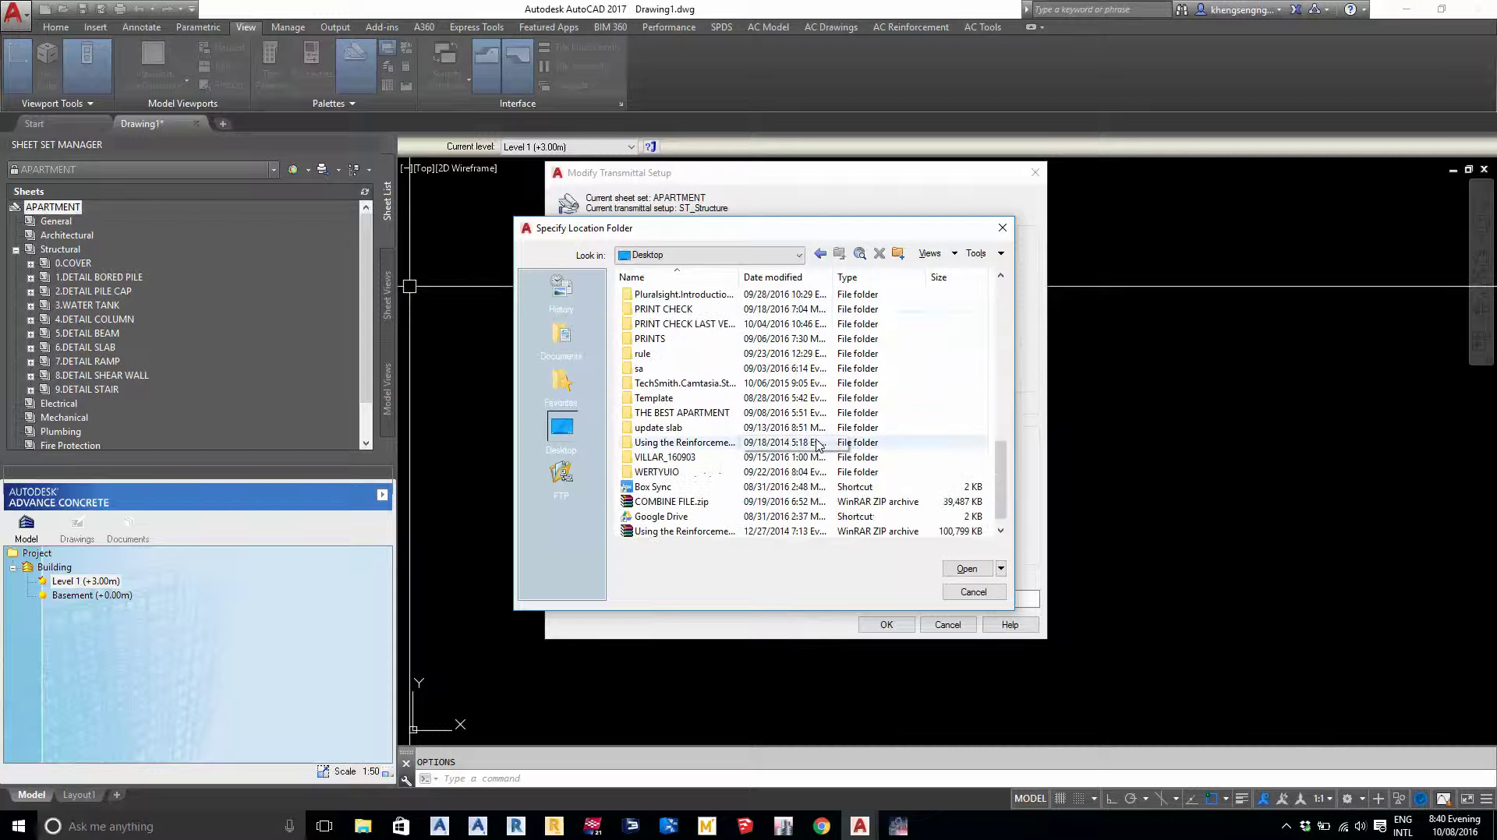
- Create a new Desktop folder, declining to replace the existing combine file folder
left_click(897, 255)
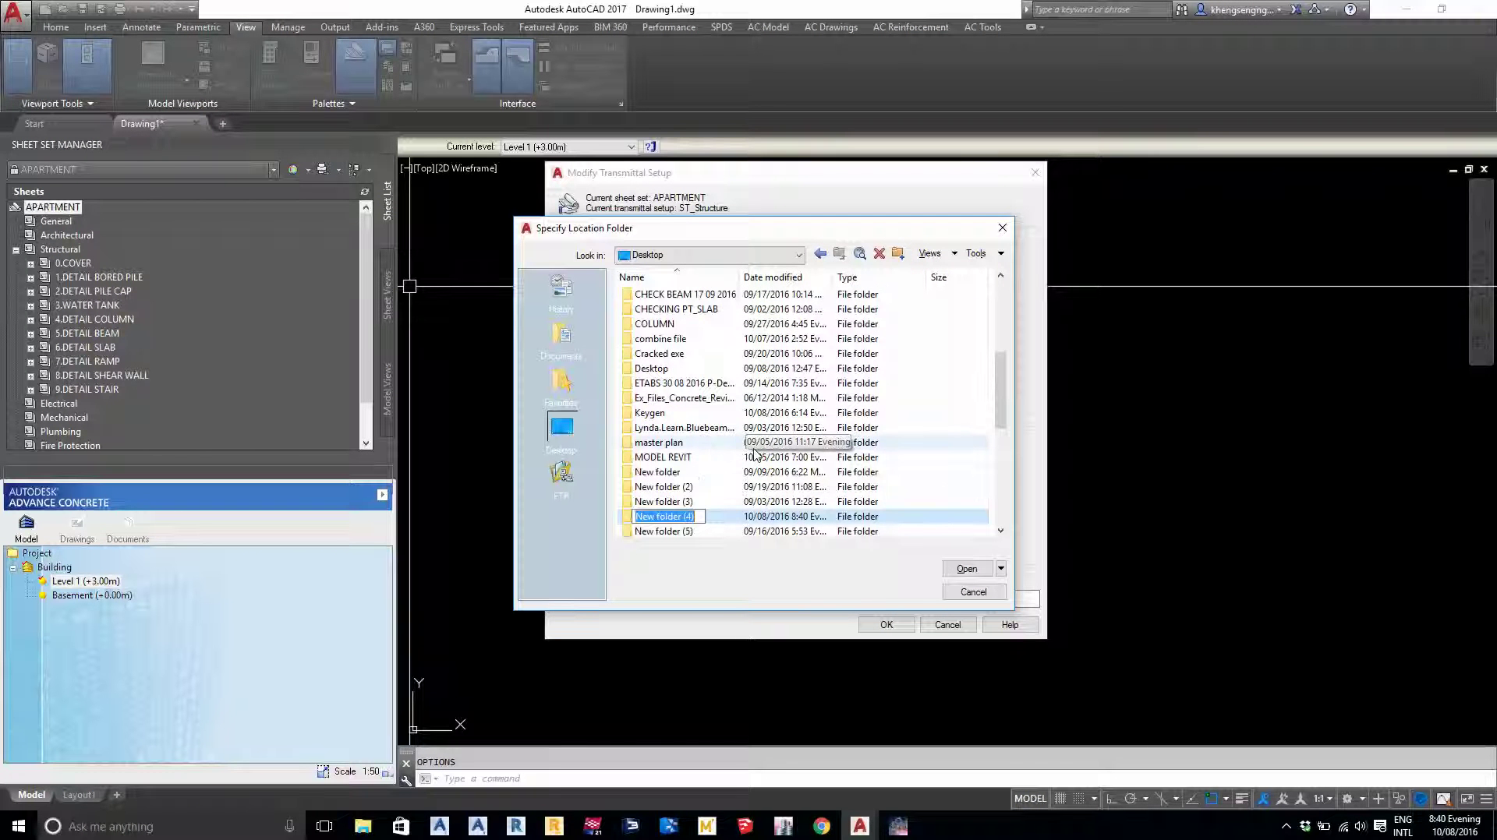
type("Com")
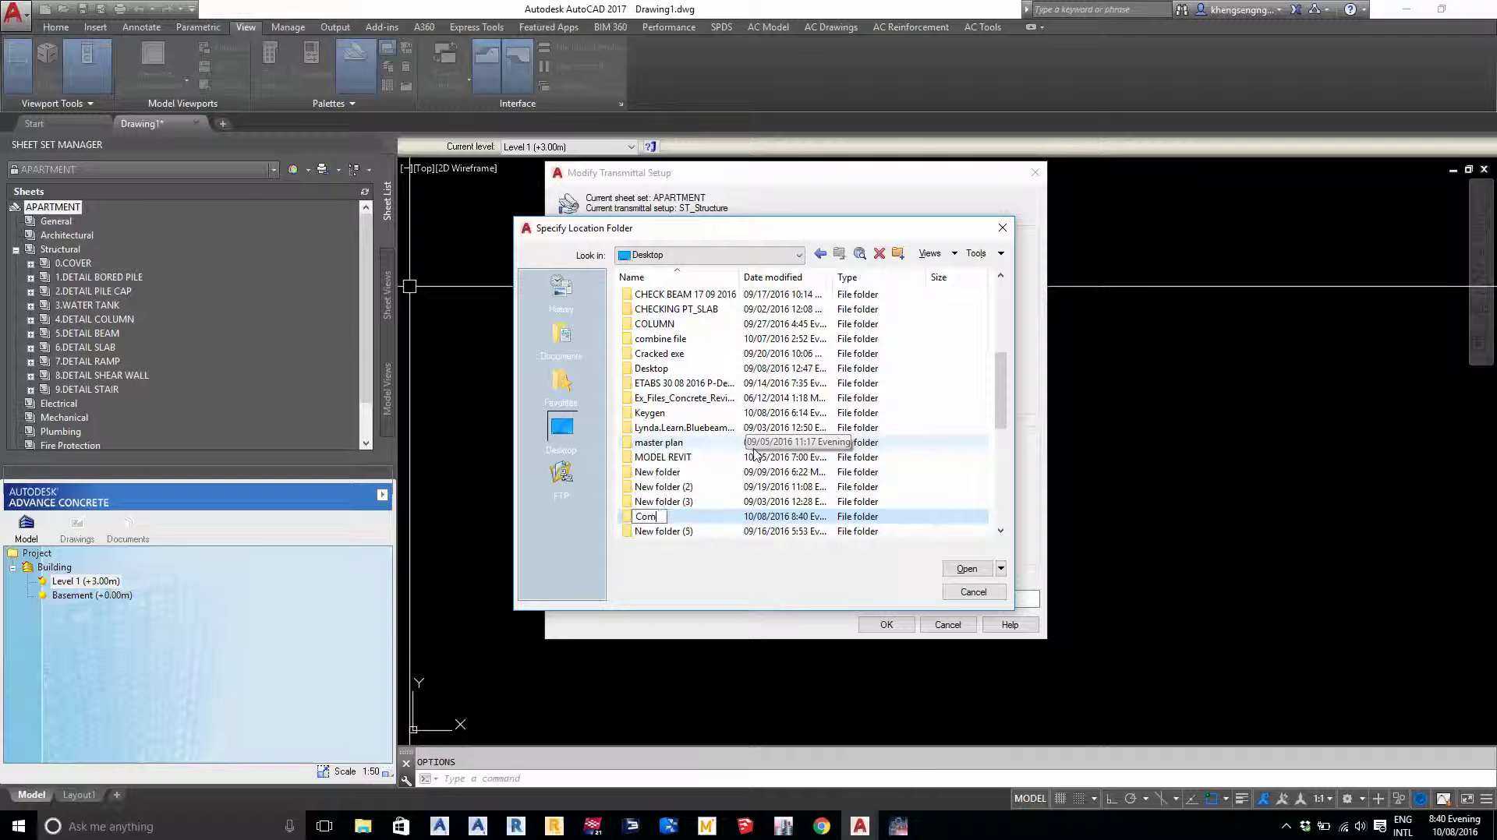
type("bin")
type(" file")
key("Return")
left_click(868, 535)
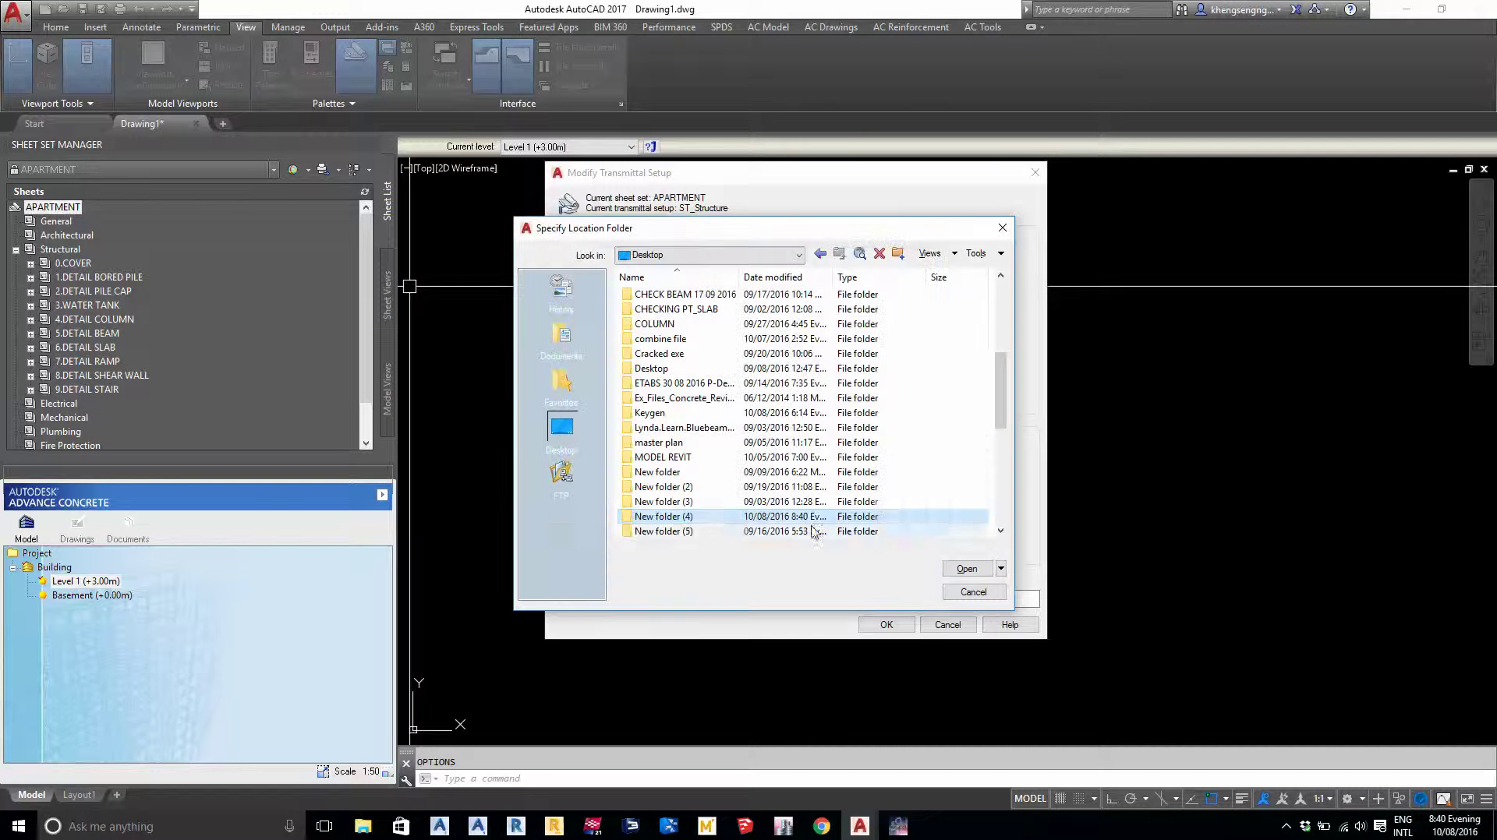
key("Return")
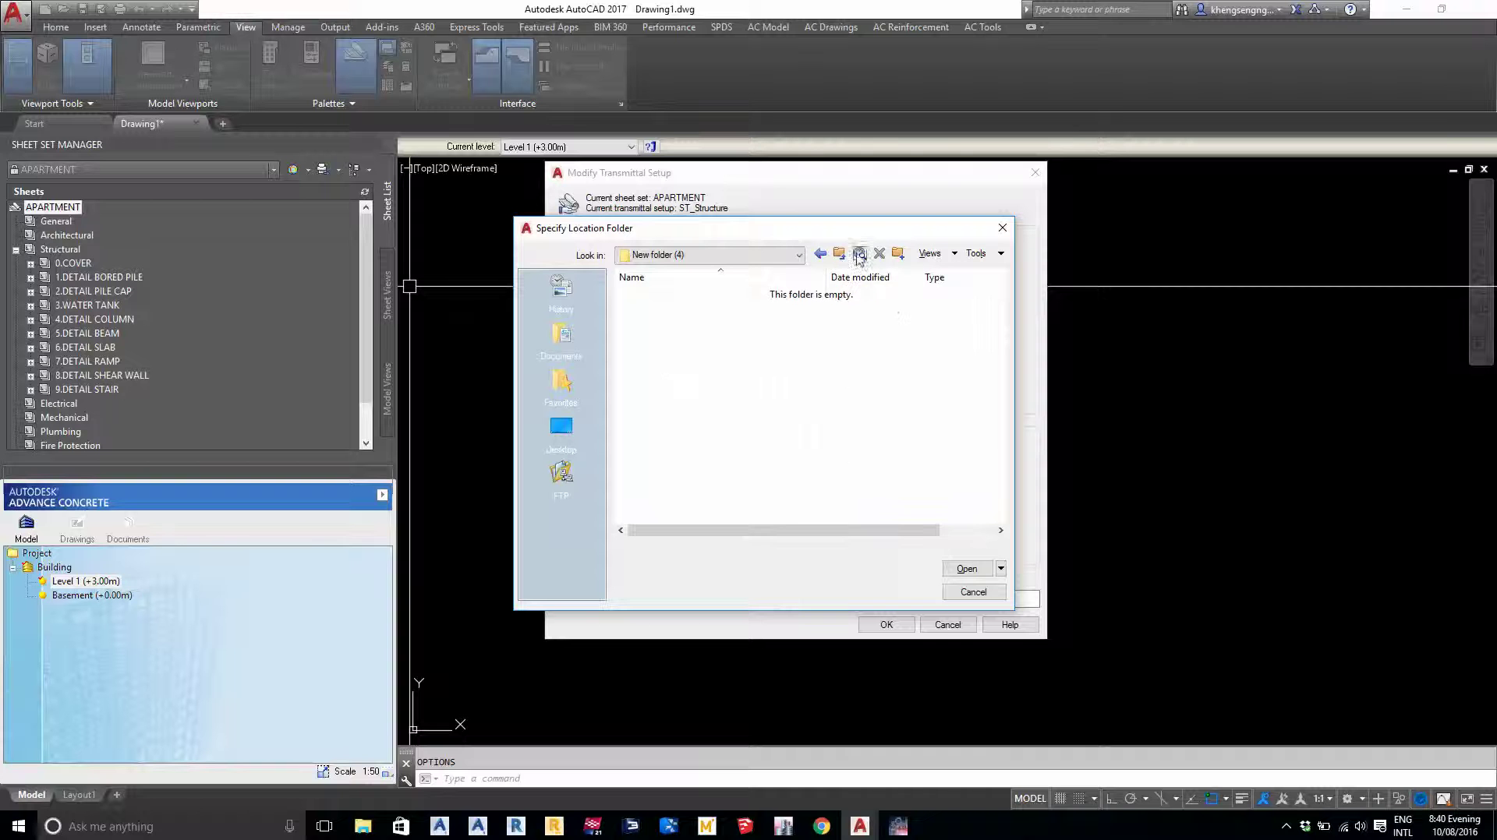
left_click(819, 253)
scroll(696, 474, "down", 4)
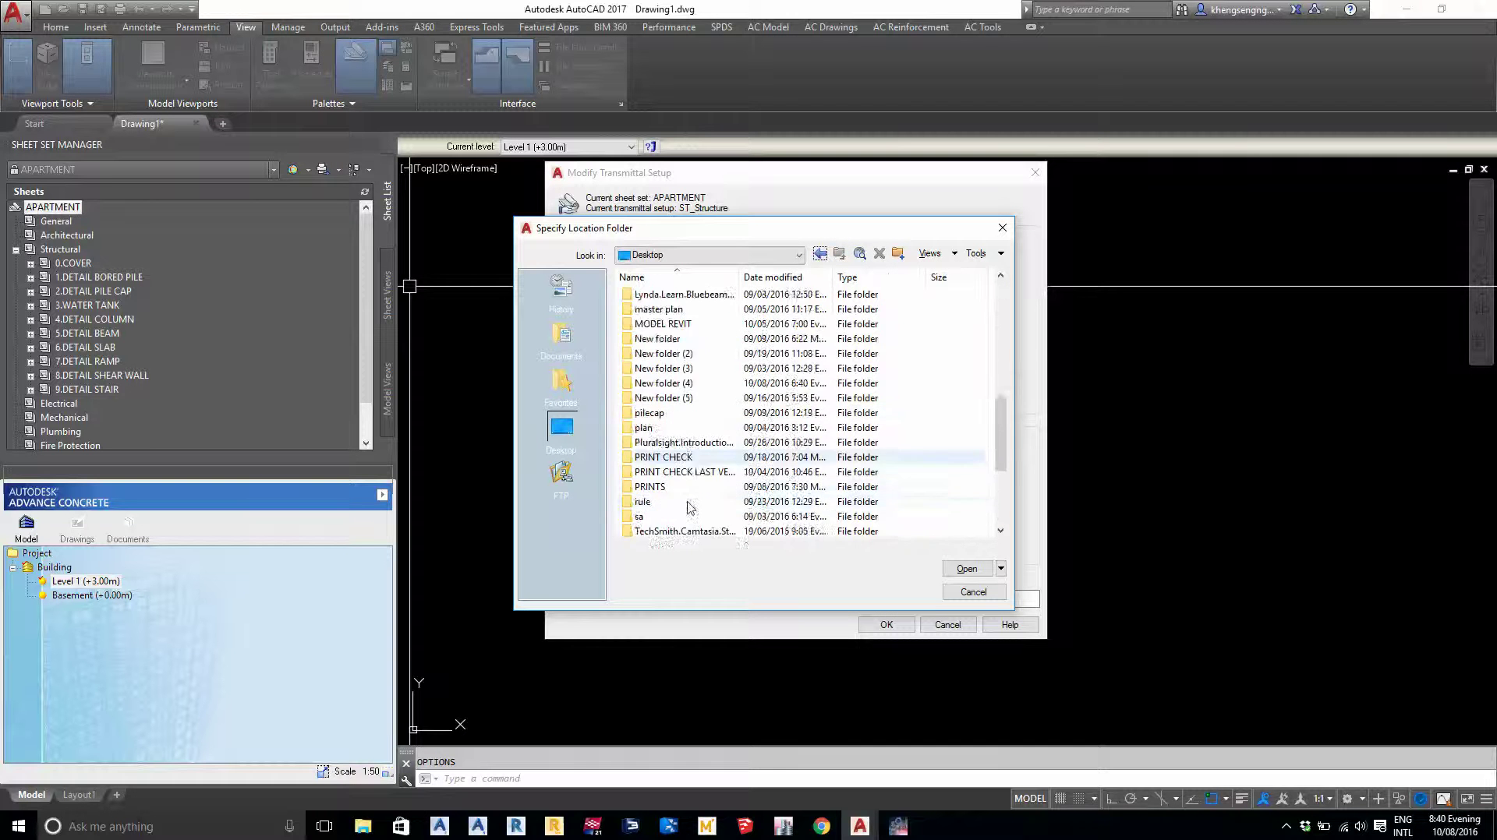
scroll(694, 477, "down", 2)
scroll(692, 480, "up", 3)
scroll(688, 483, "up", 5)
scroll(689, 479, "down", 5)
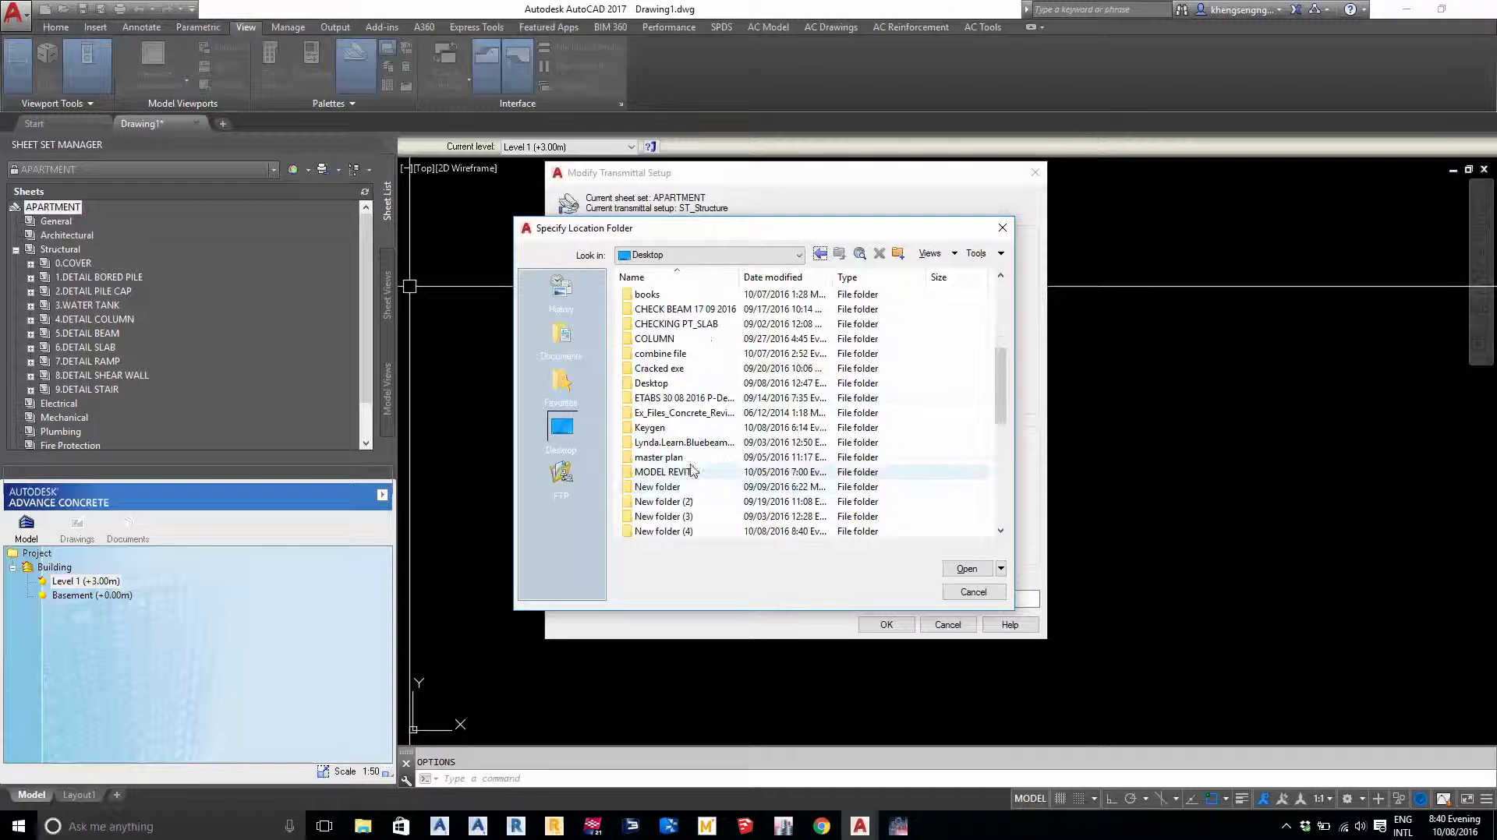
scroll(693, 452, "down", 5)
- Rename New folder (4) to 'Combine File Final' and open it
left_click(695, 402)
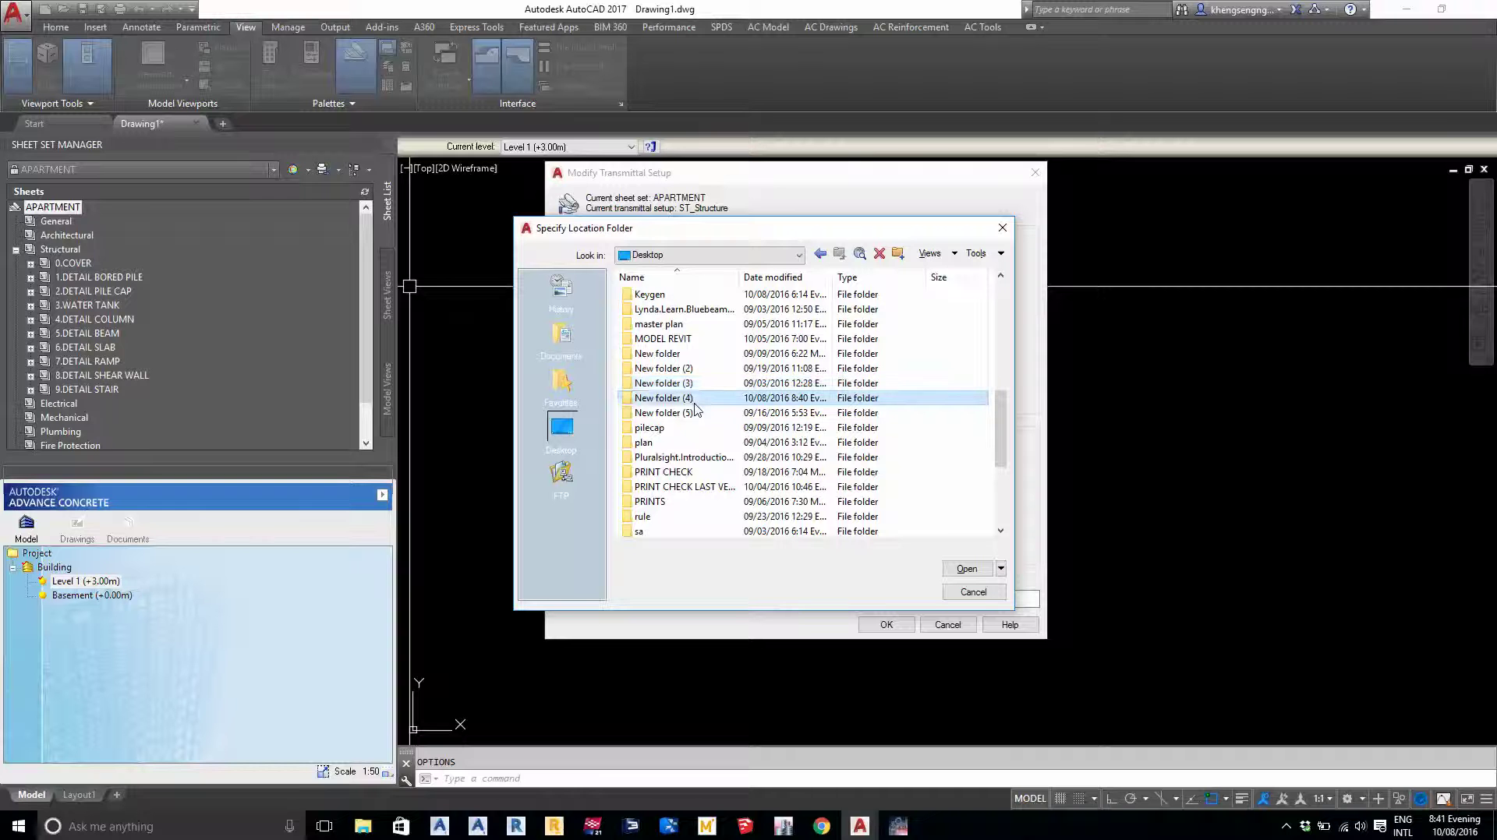
left_click(695, 402)
left_click(697, 403)
key("ctrl+a")
type("Combi")
type("ne F")
type("ile Fin")
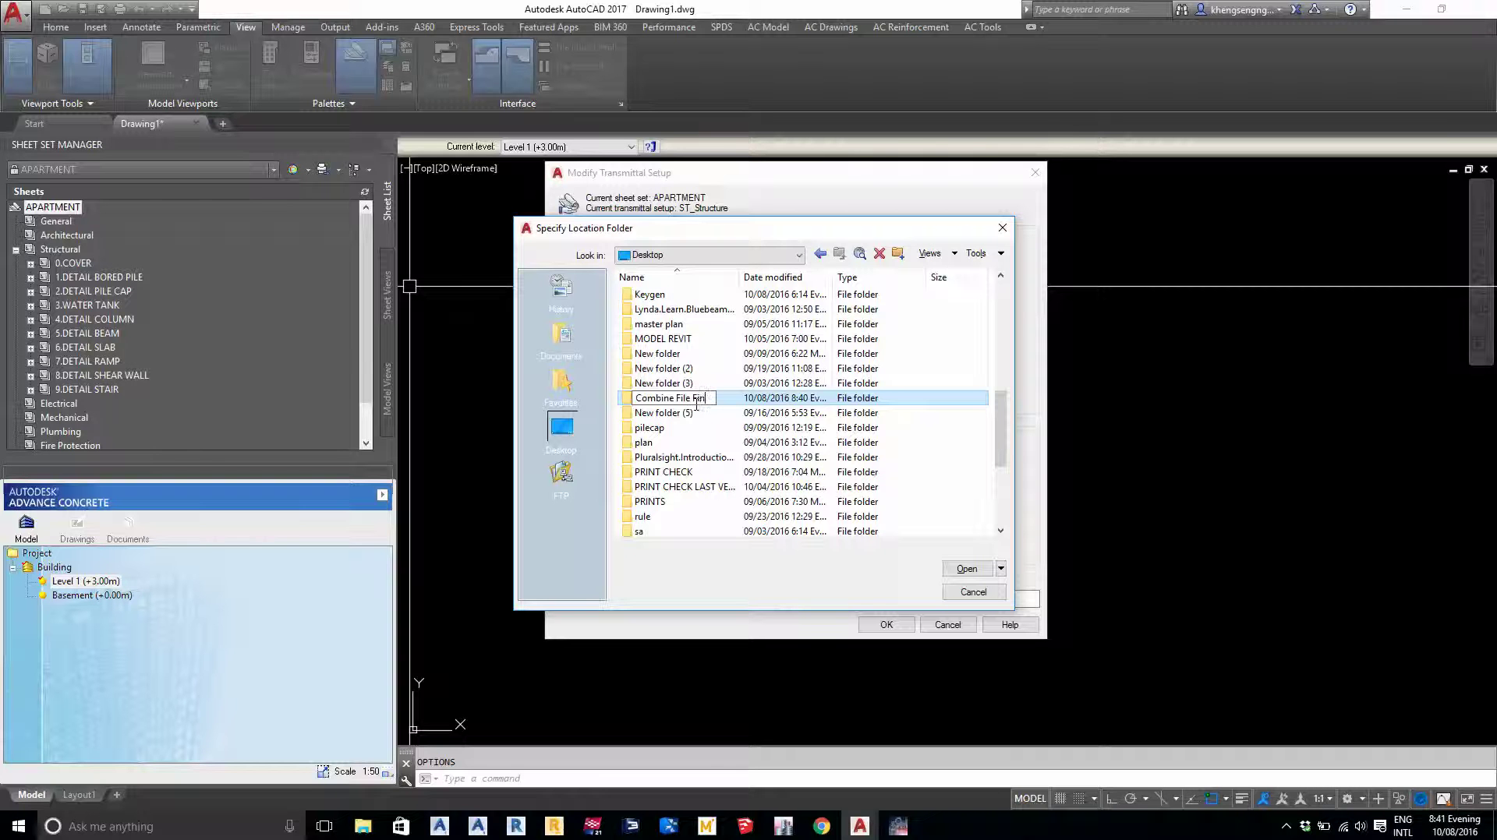
type("al")
key("Return")
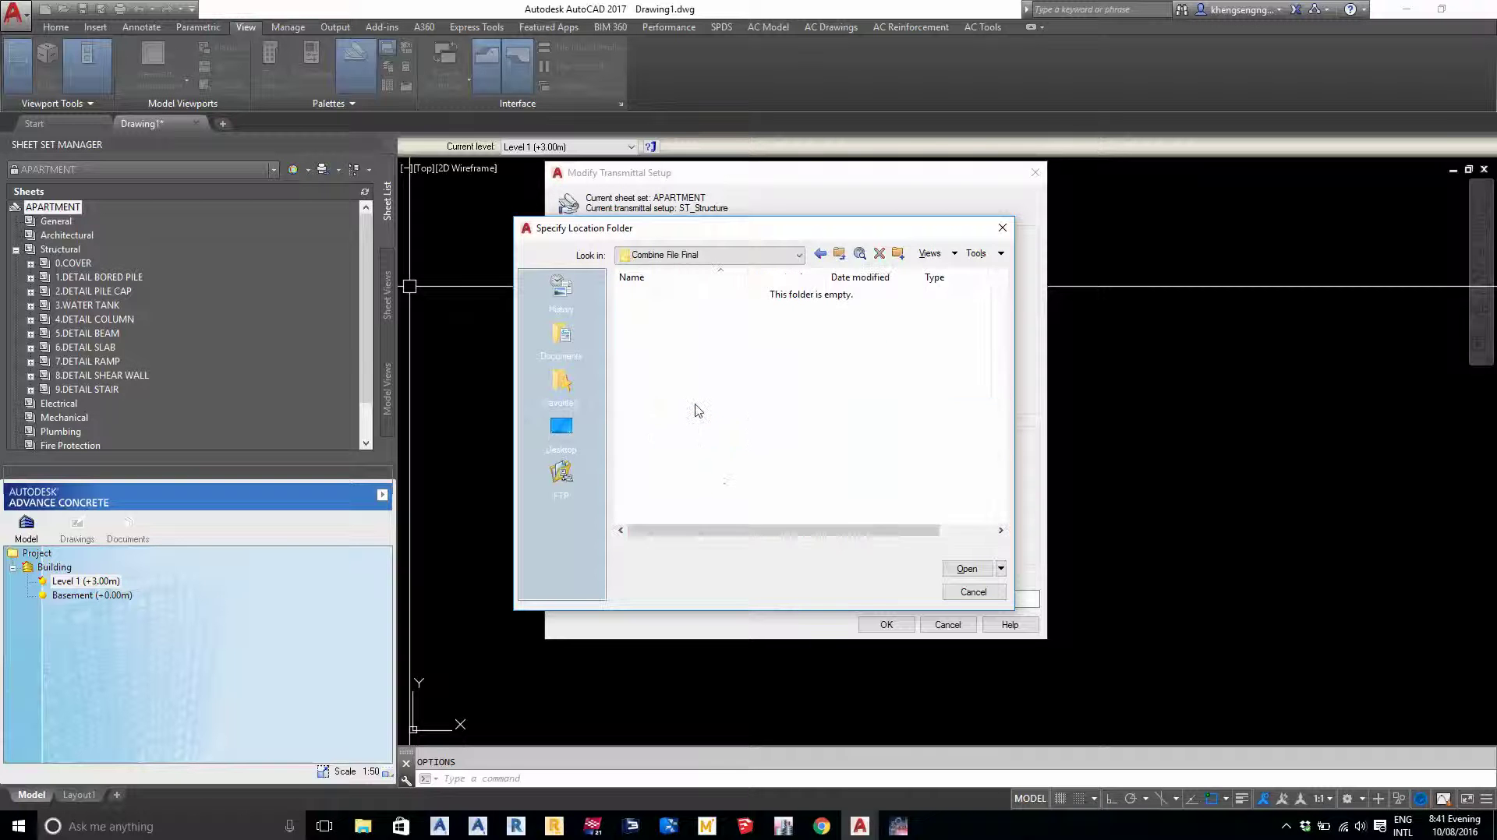
- Set the transmittal file folder to Desktop\Combine File Final, then switch to File Explorer
left_click(967, 570)
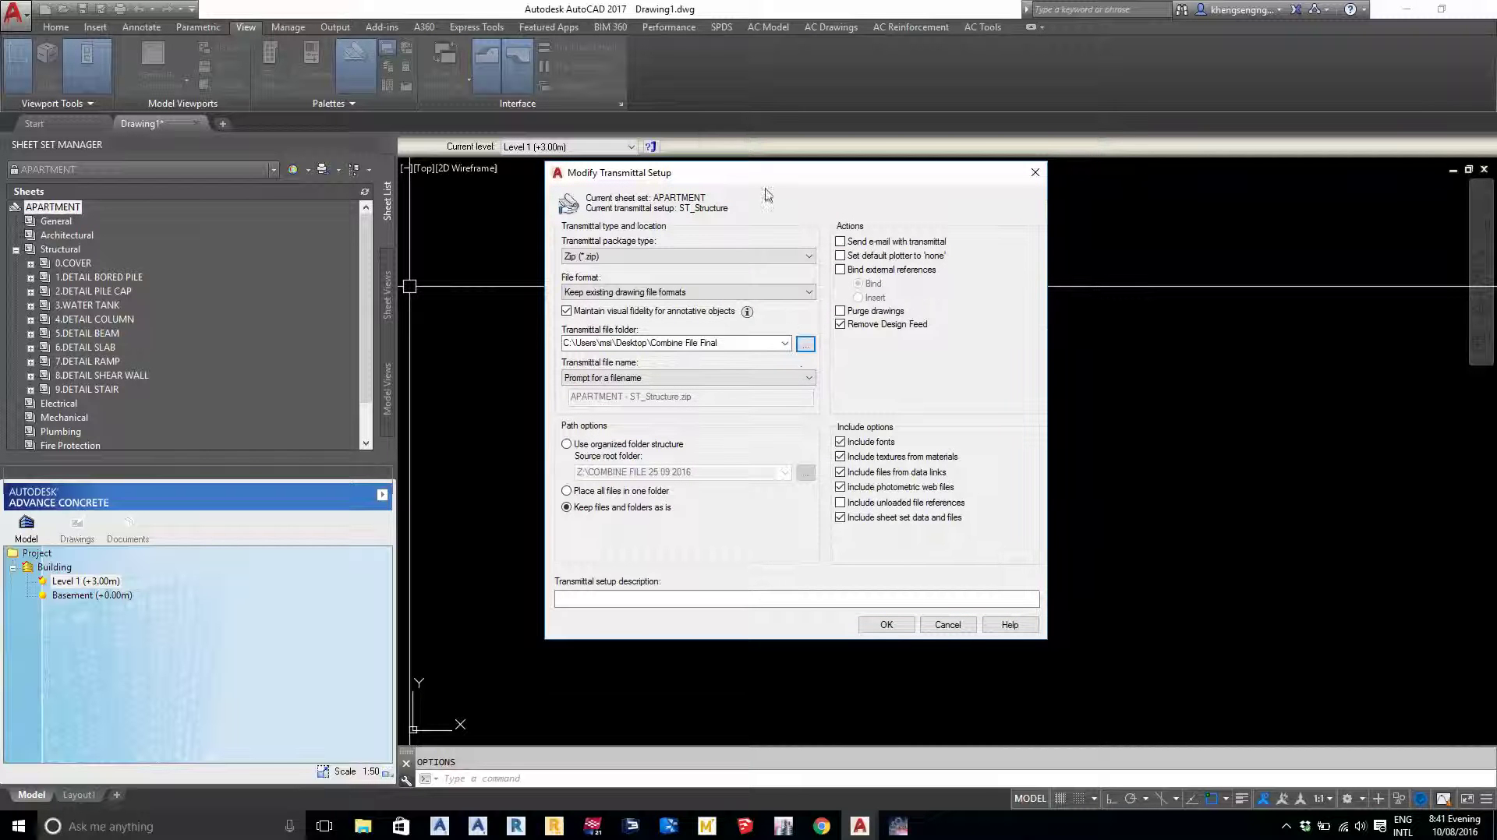
left_click_drag(761, 173, 757, 130)
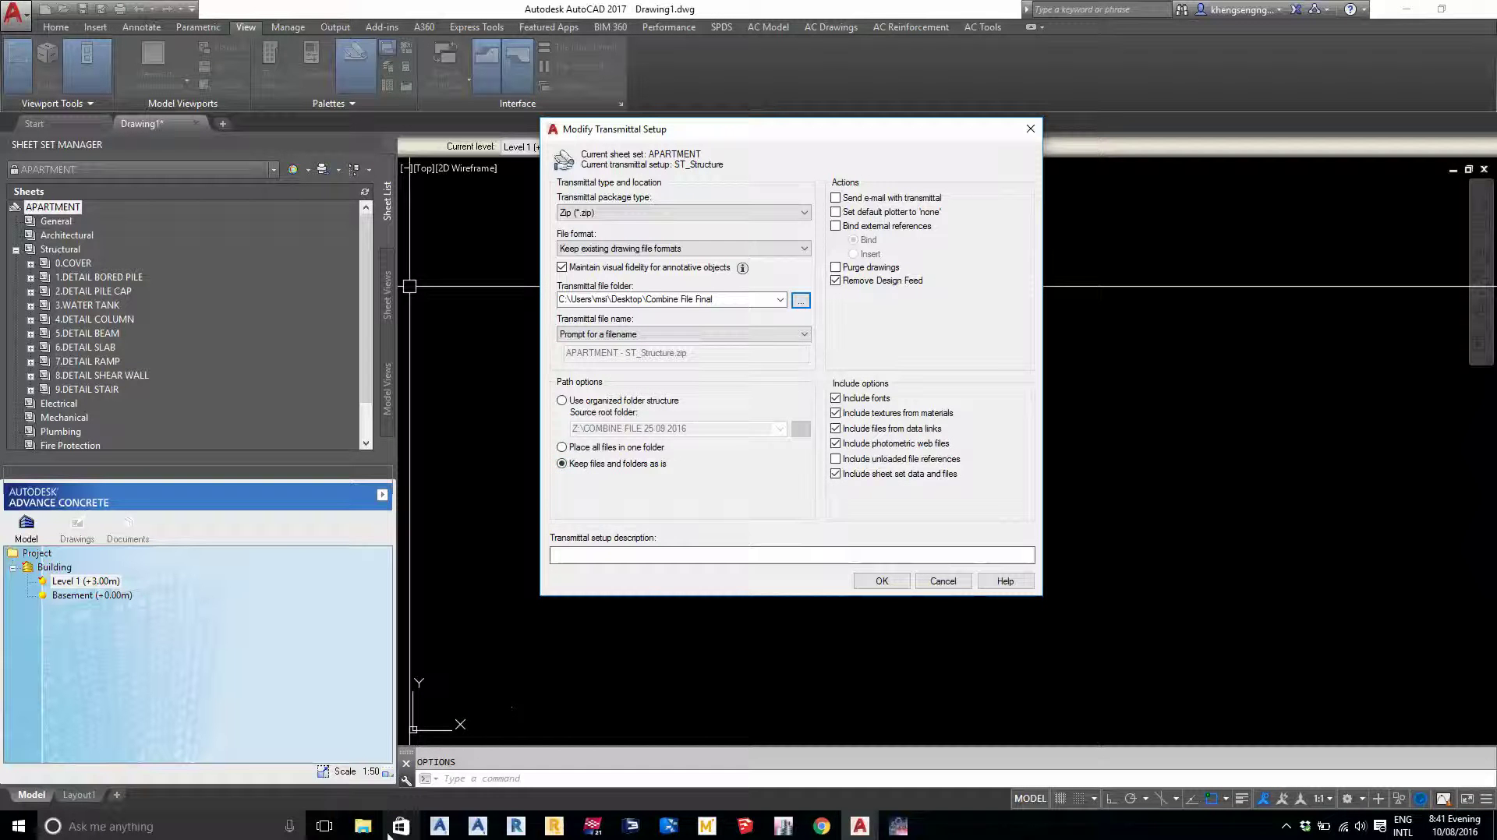
left_click(363, 826)
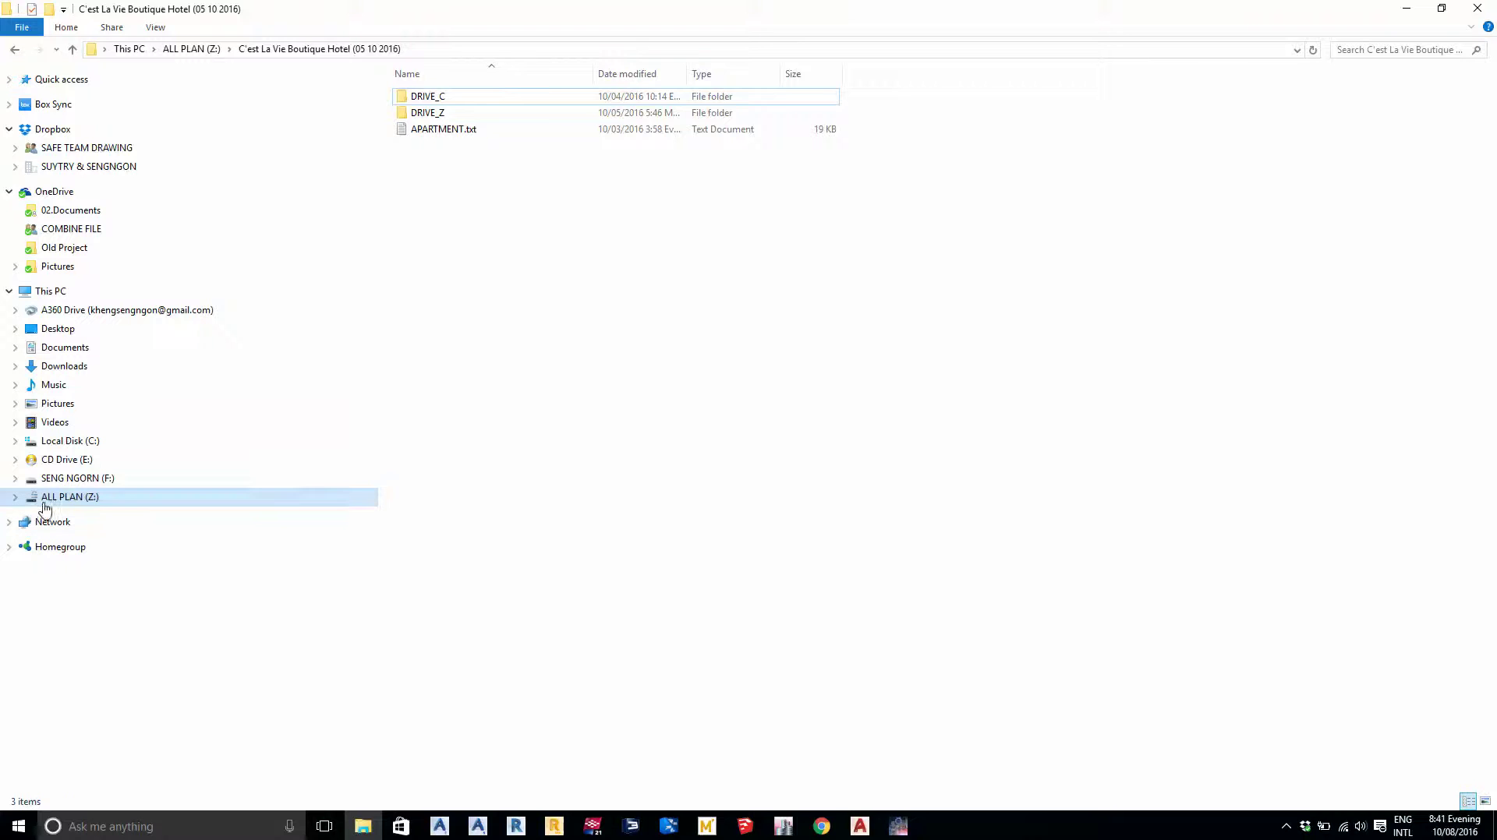
- Browse ALL PLAN (Z:) into the Cést Lavie Boutique Hotel project folder, then return to AutoCAD
left_click(78, 499)
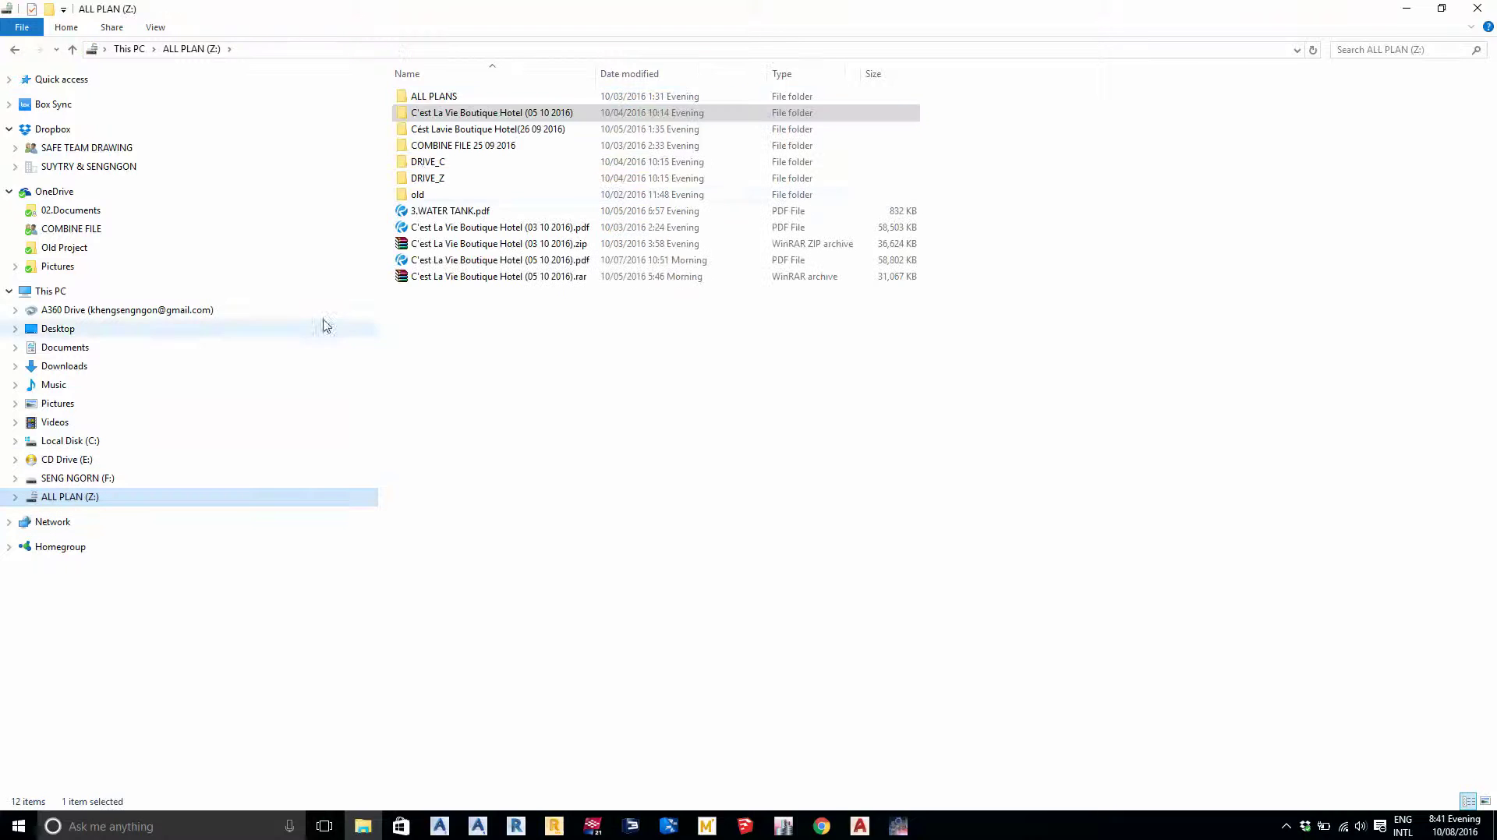
double_click(433, 115)
double_click(432, 113)
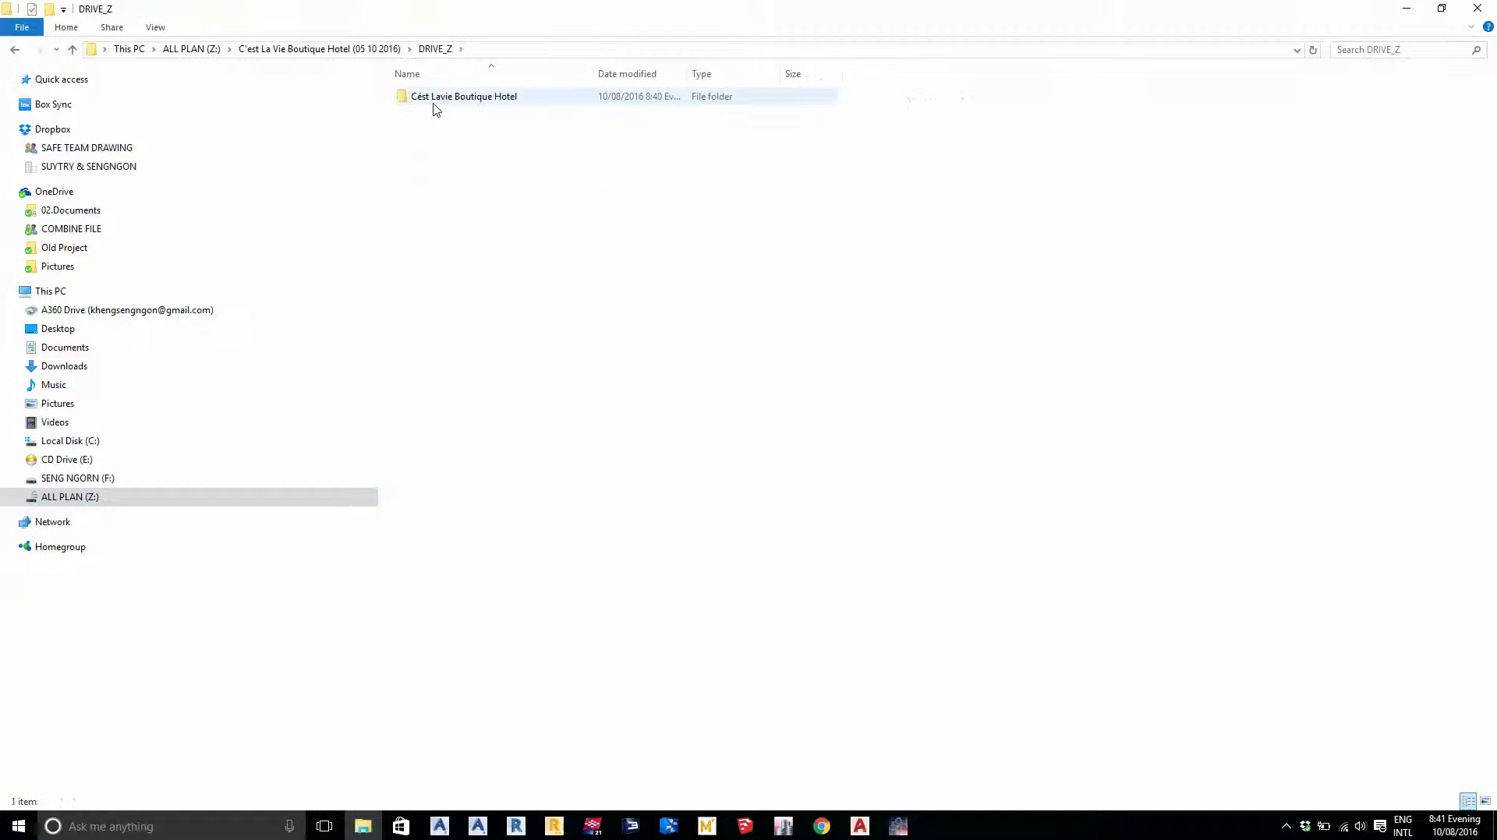
double_click(434, 99)
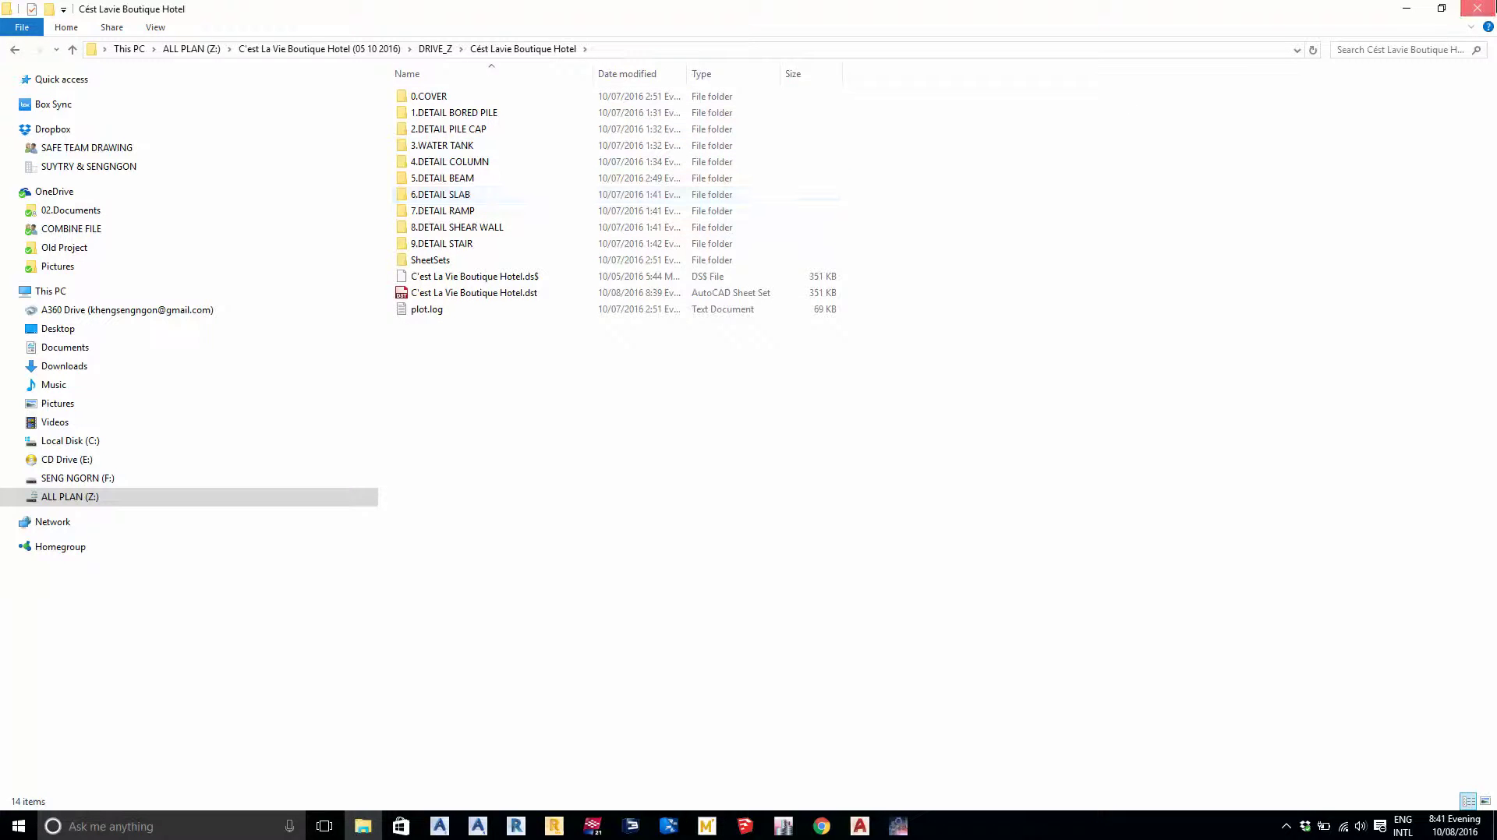
left_click(1406, 8)
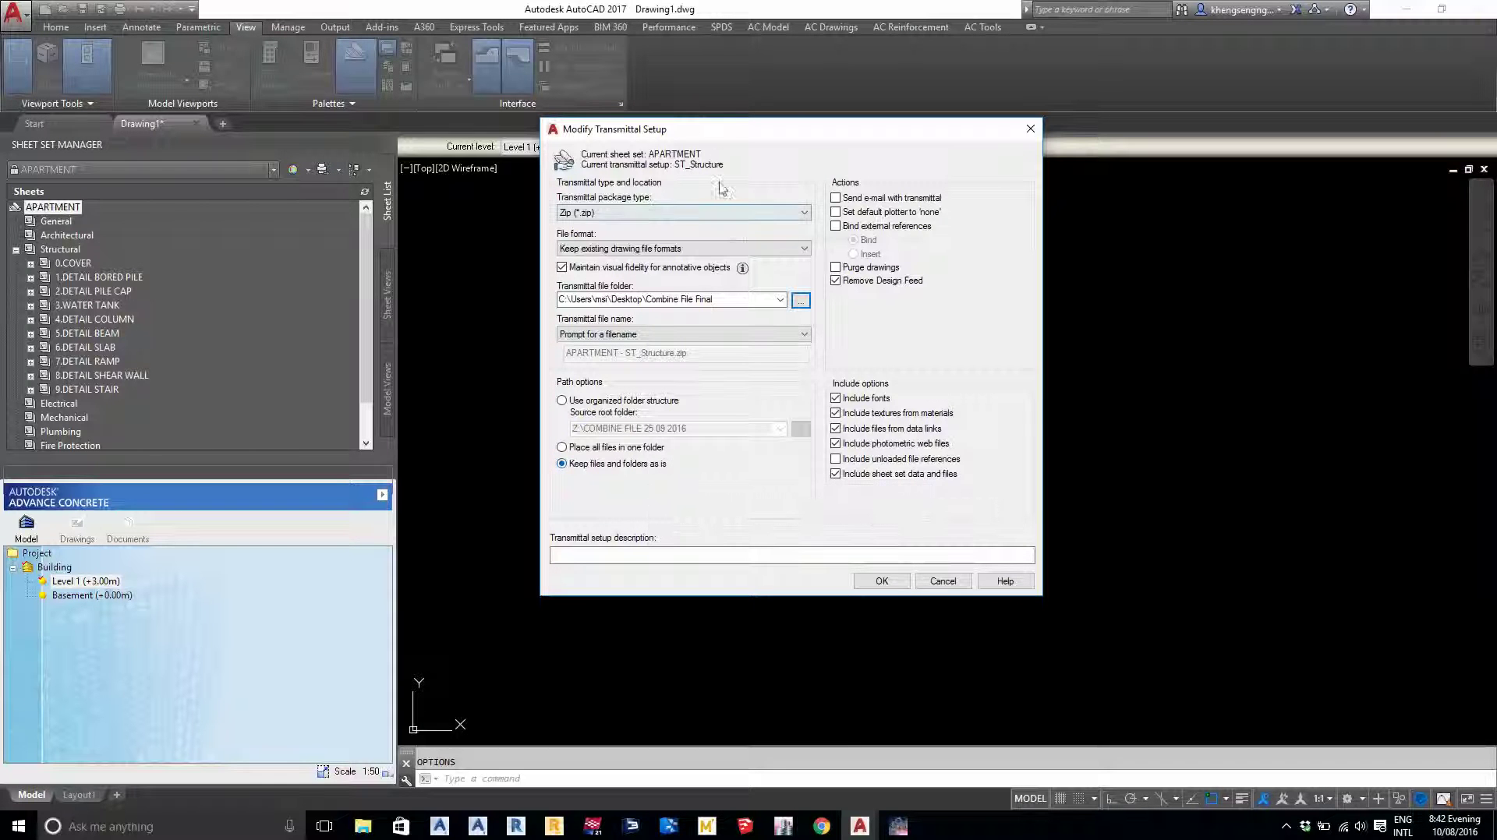
left_click_drag(724, 129, 685, 169)
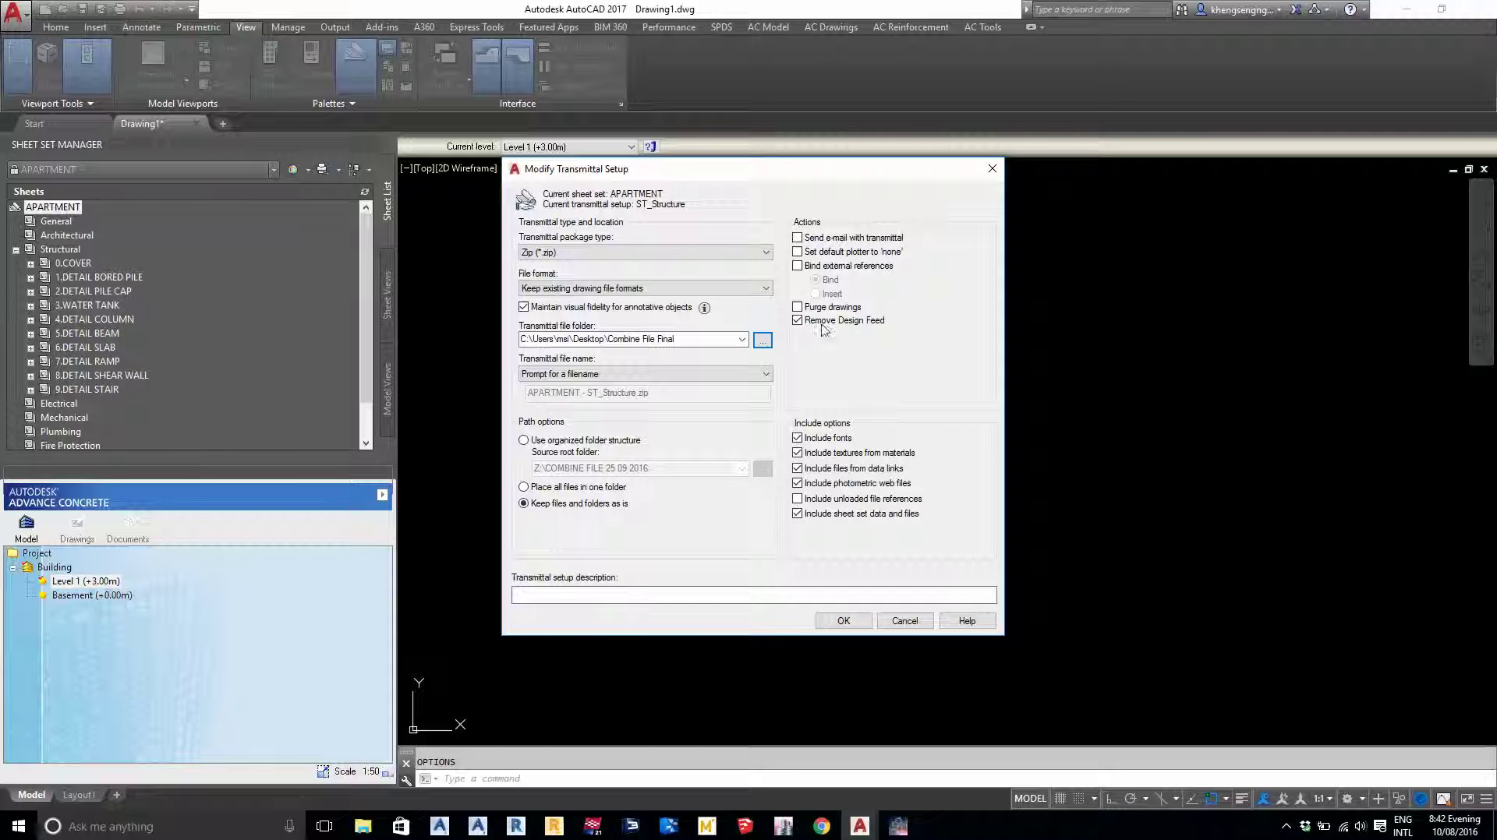
- Turn on Purge drawings under Actions in the ST_Structure setup
left_click(820, 322)
left_click(820, 308)
left_click(819, 321)
- Save ST_Structure, then eTransmit the APARTMENT sheet set using the ST_Structure setup
left_click(849, 621)
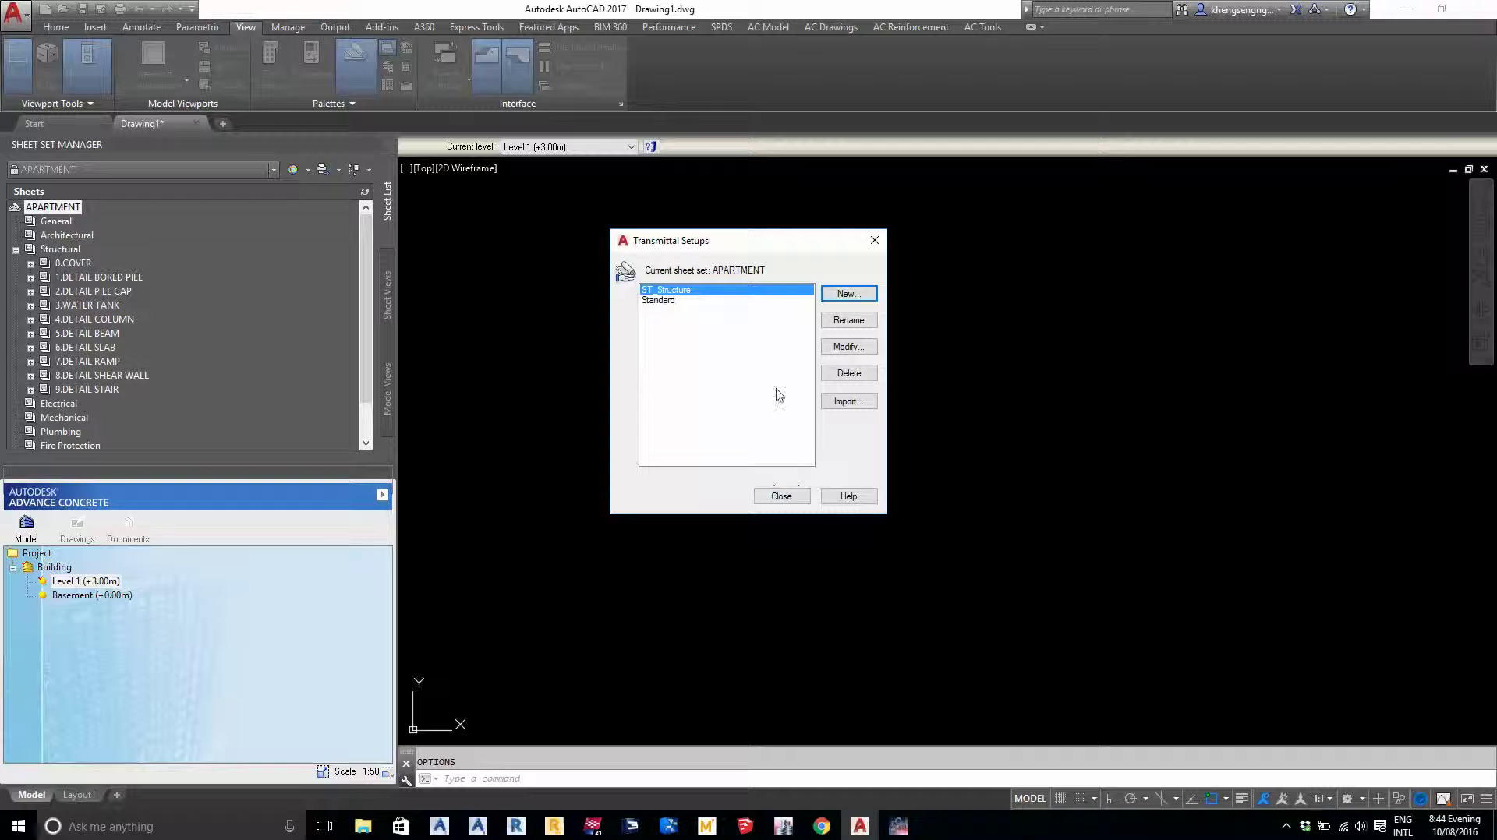
left_click(781, 496)
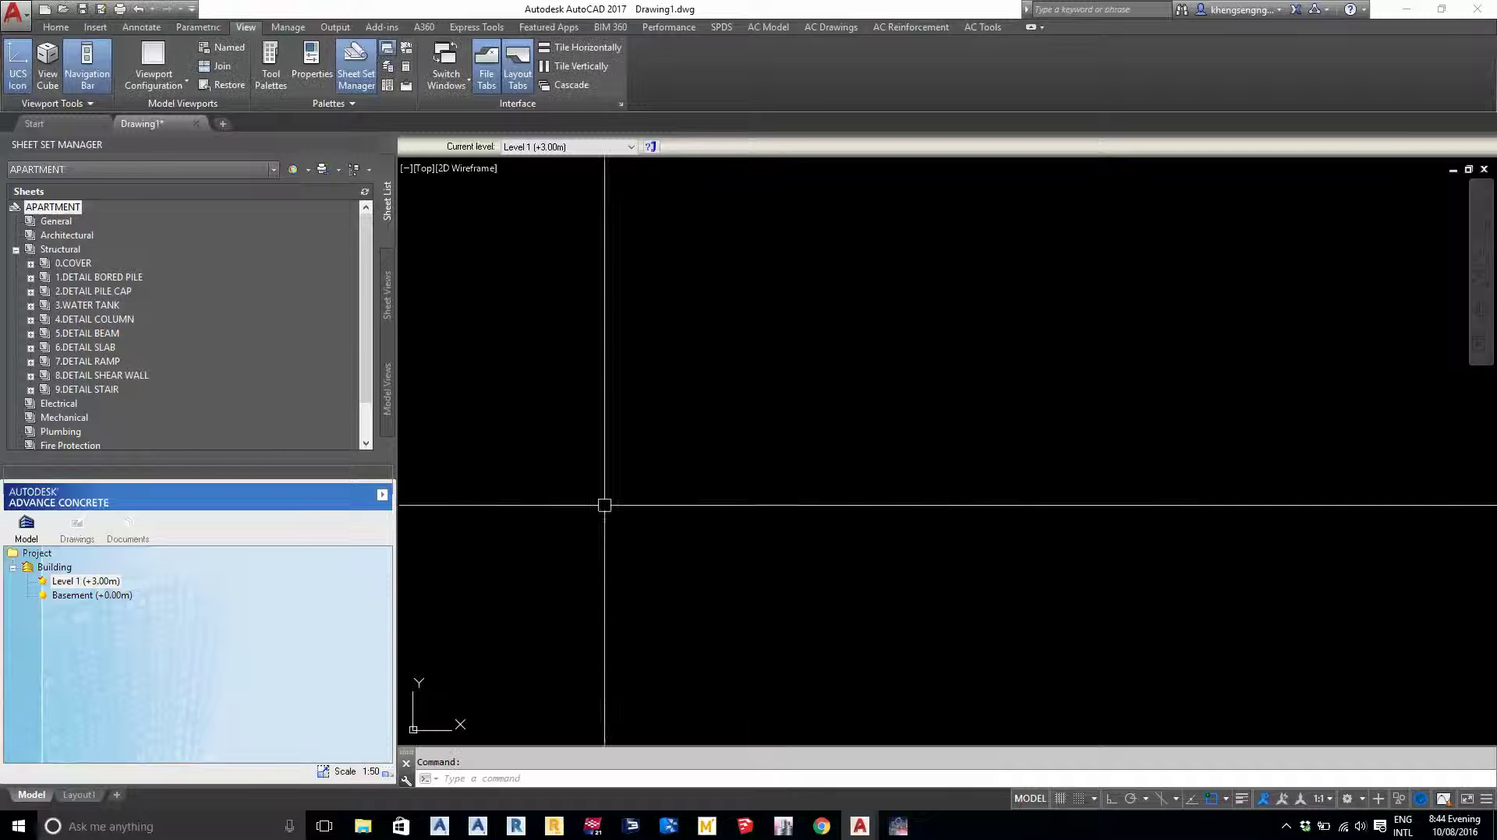
right_click(56, 218)
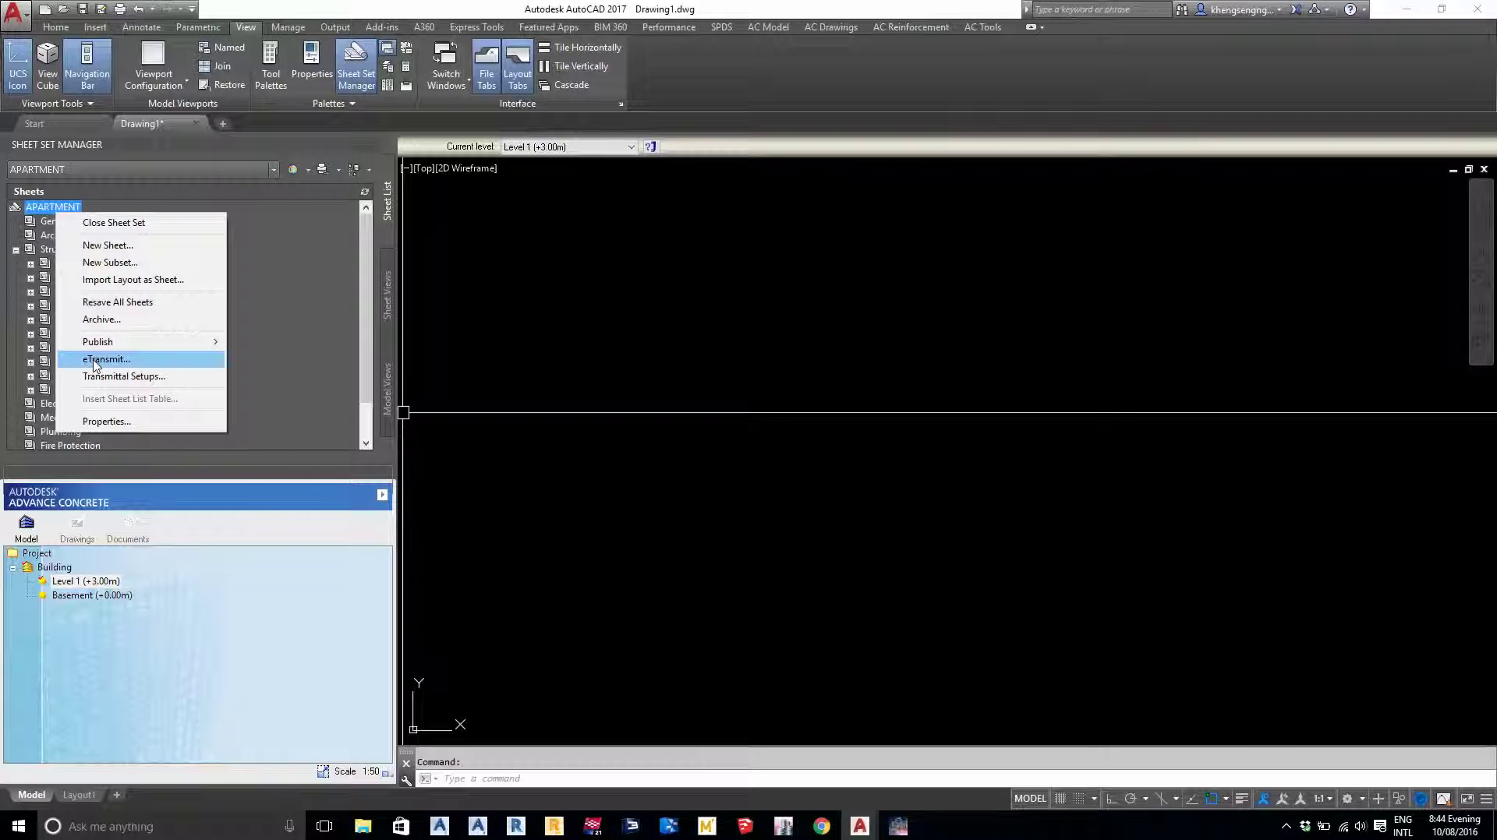
left_click(95, 360)
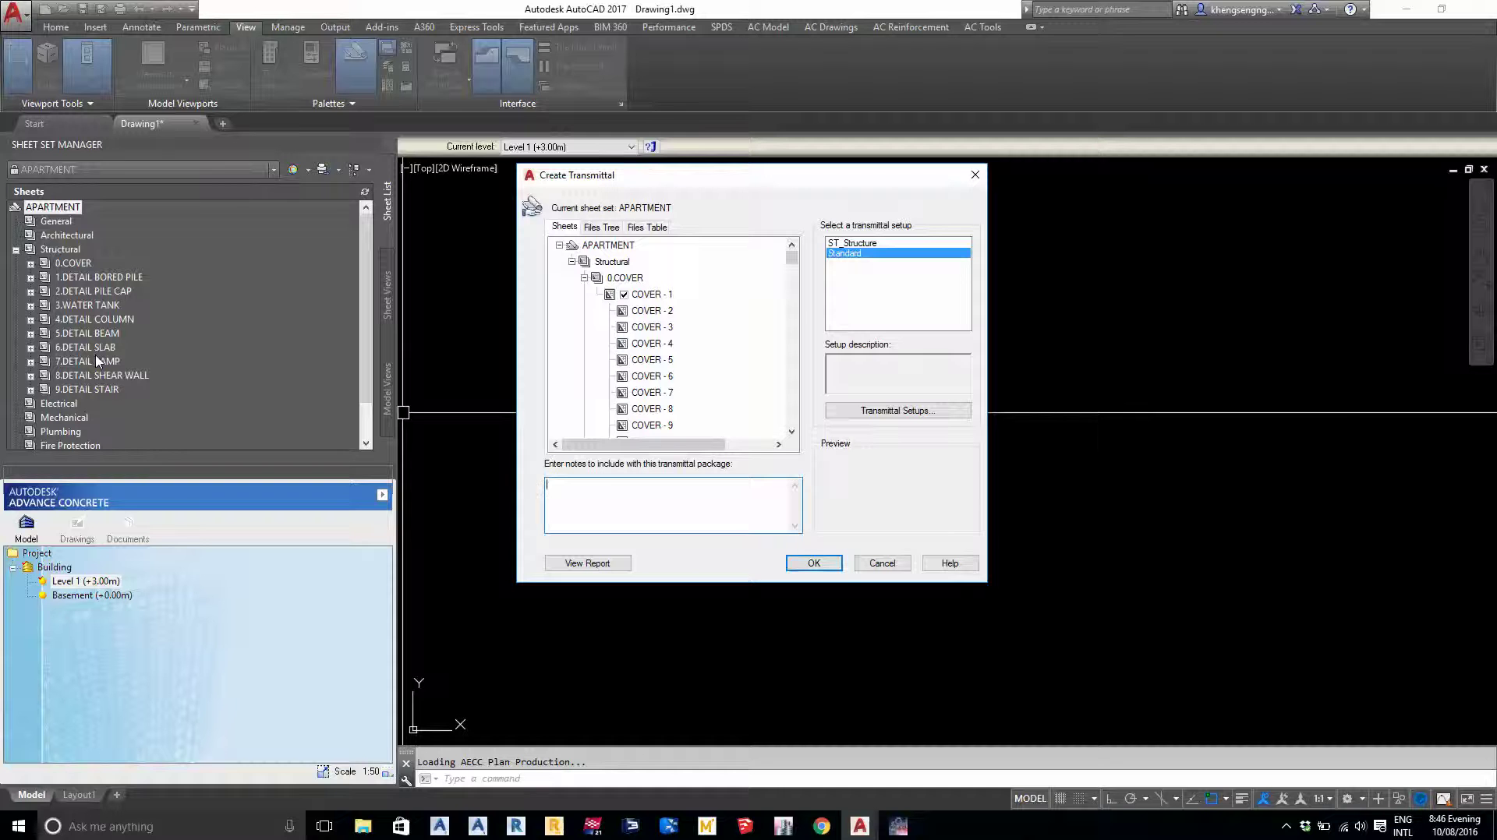
left_click(831, 243)
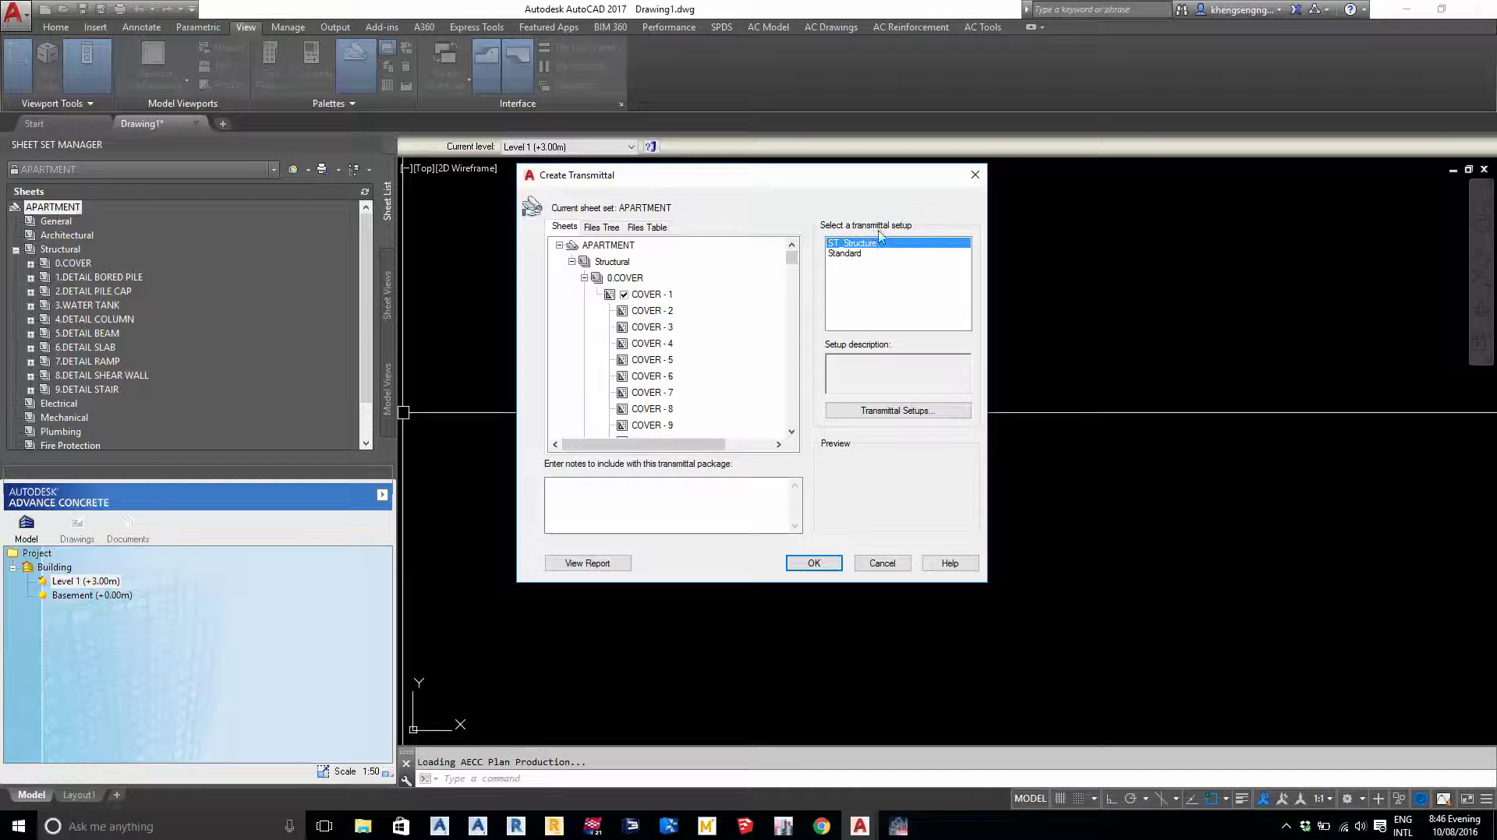
right_click(872, 248)
left_click(839, 564)
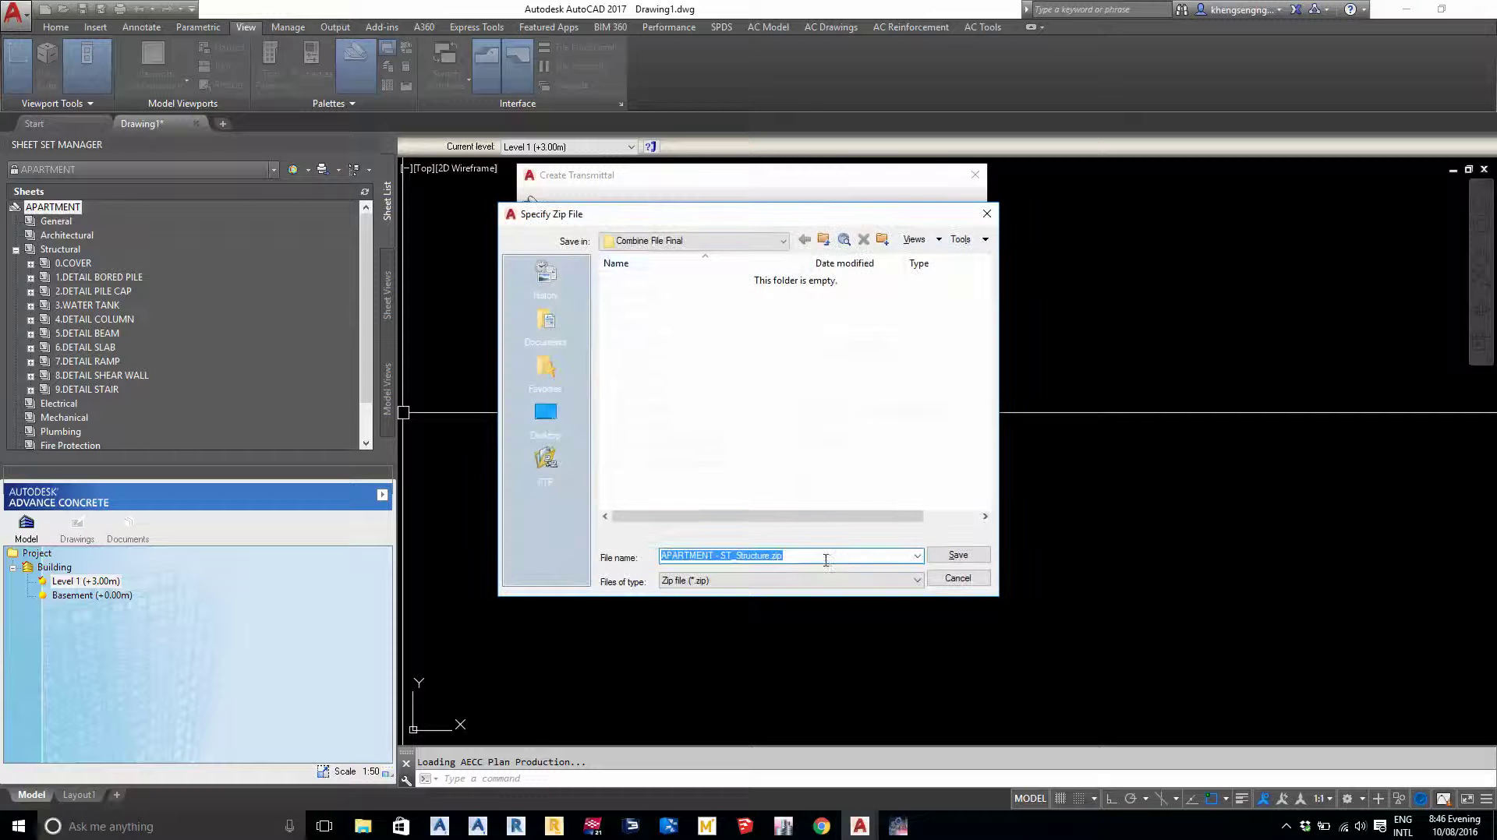
- Save 'APARTMENT - ST_Structure.zip' in Combine File Final, keeping the Zip file (*.zip) type
left_click(688, 585)
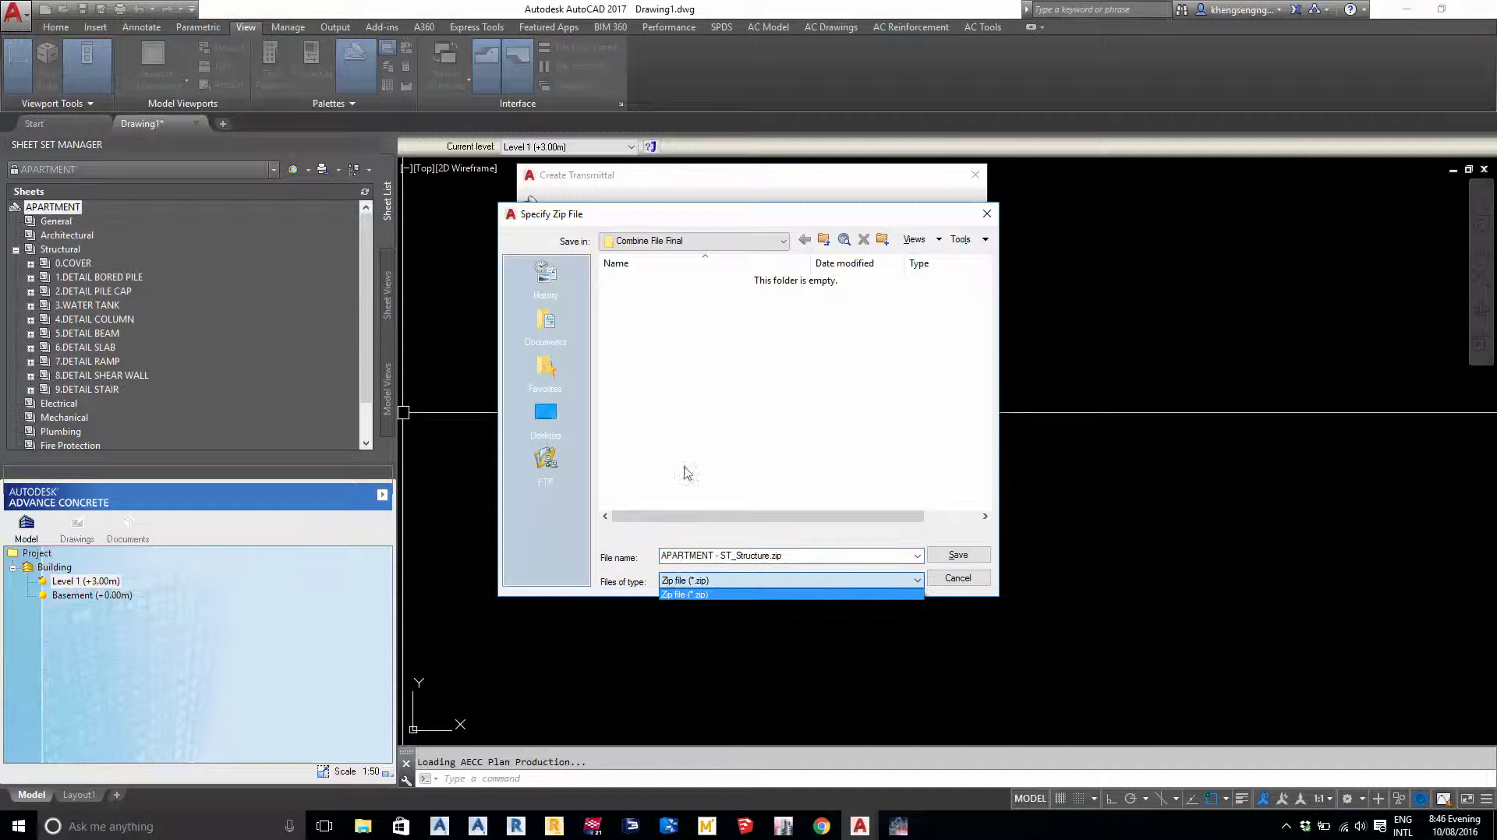
left_click(688, 427)
left_click(958, 556)
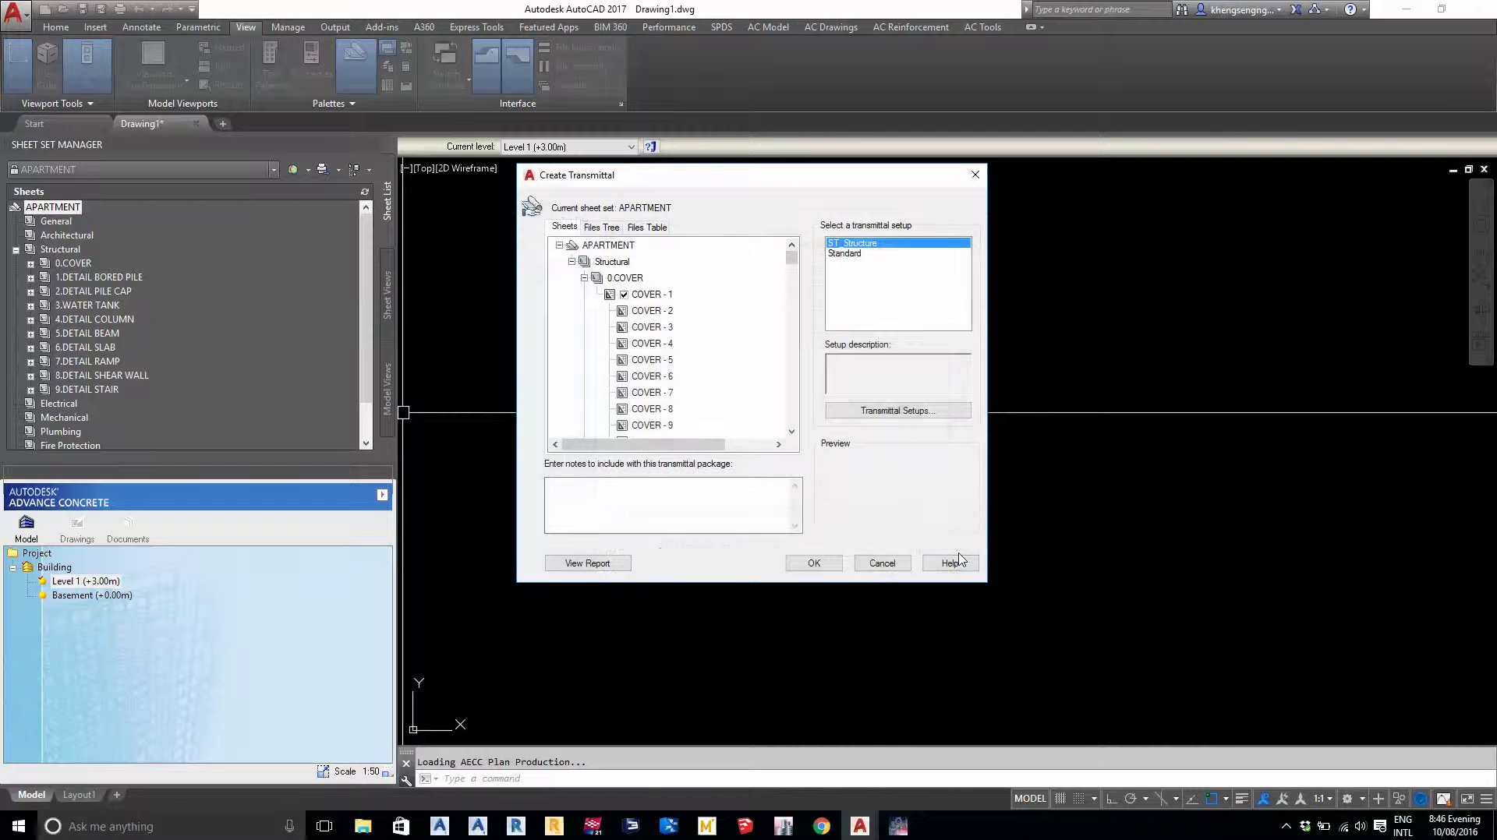